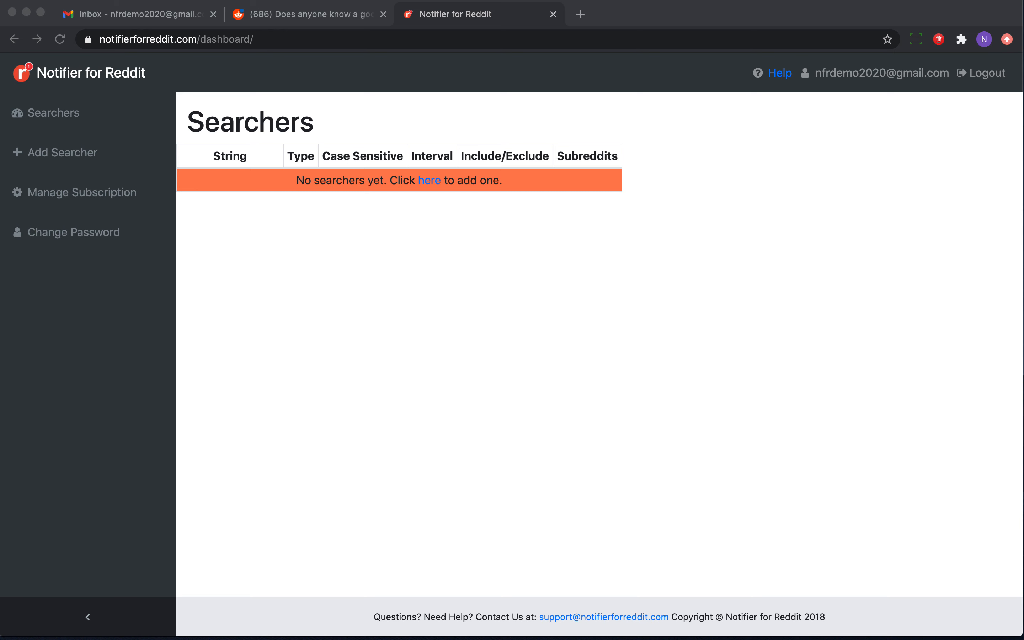
Open the Add Searcher form and enter the search string Hello Reddit World!
left_click(91, 155)
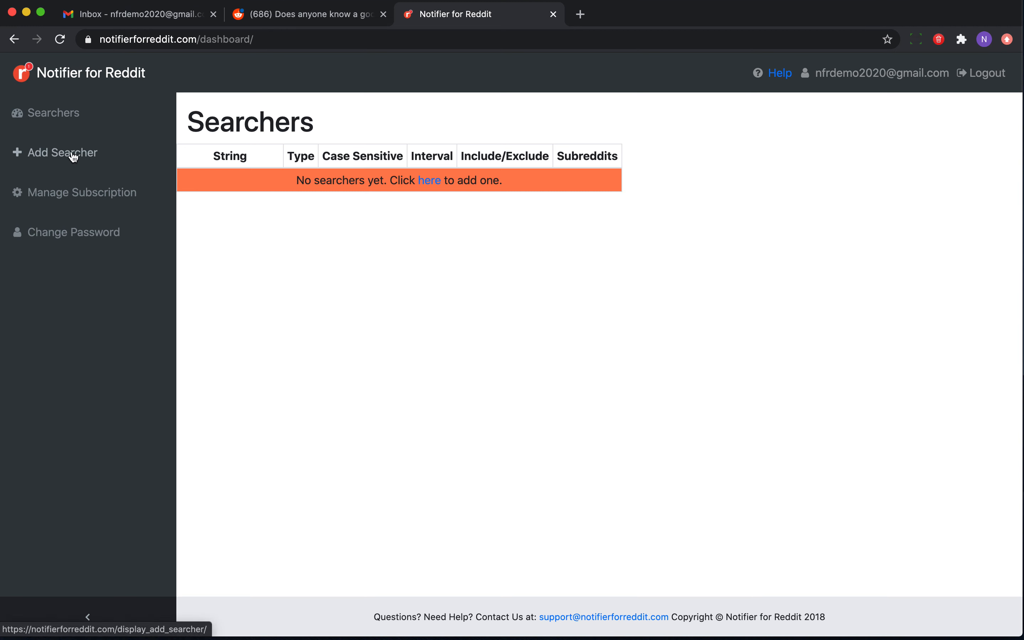
left_click(73, 157)
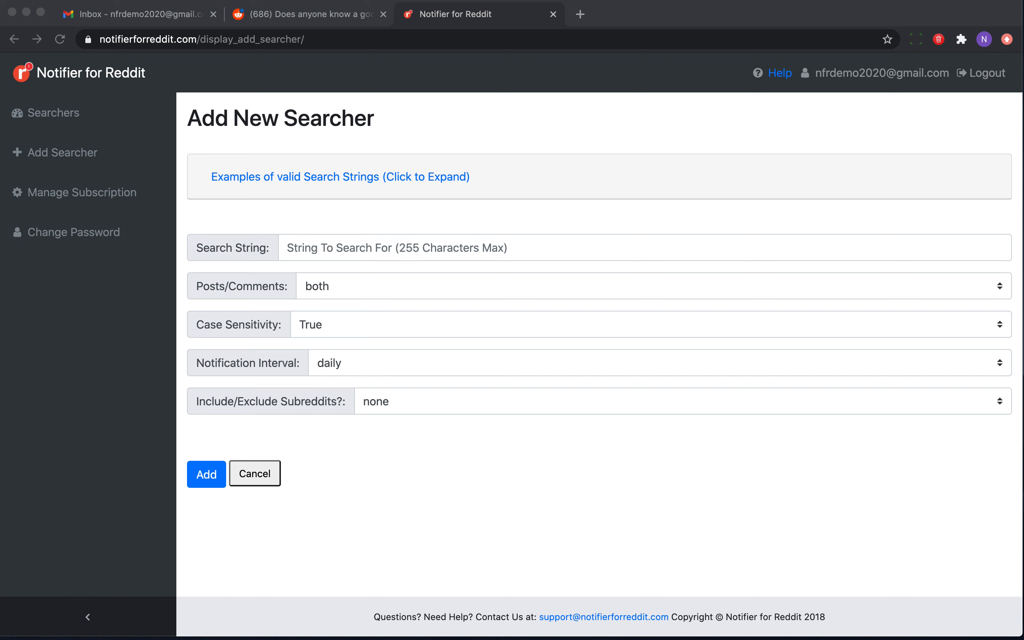
left_click(325, 245)
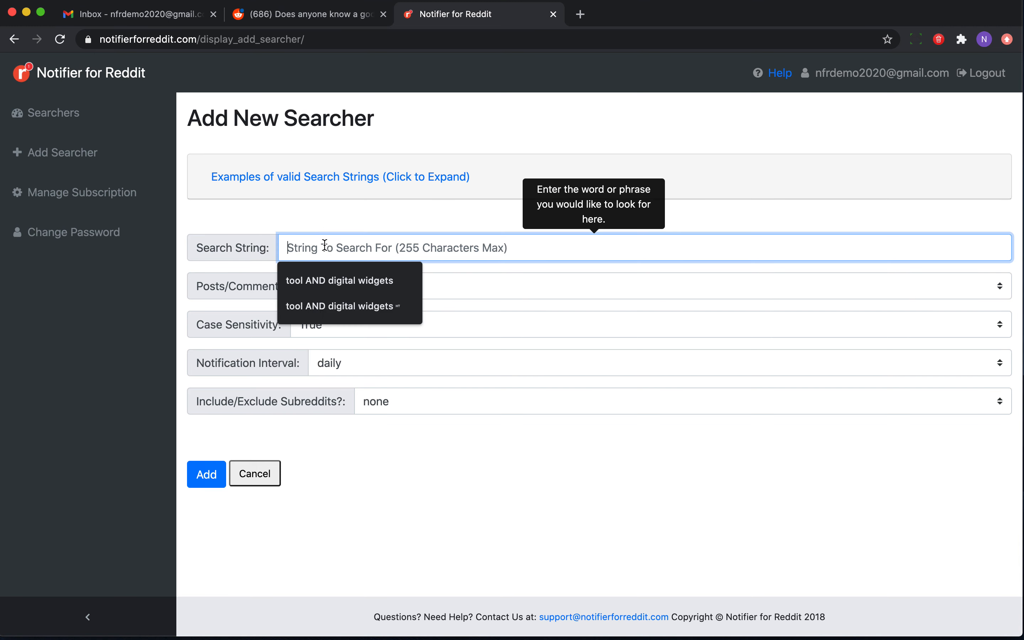
type("Hello W")
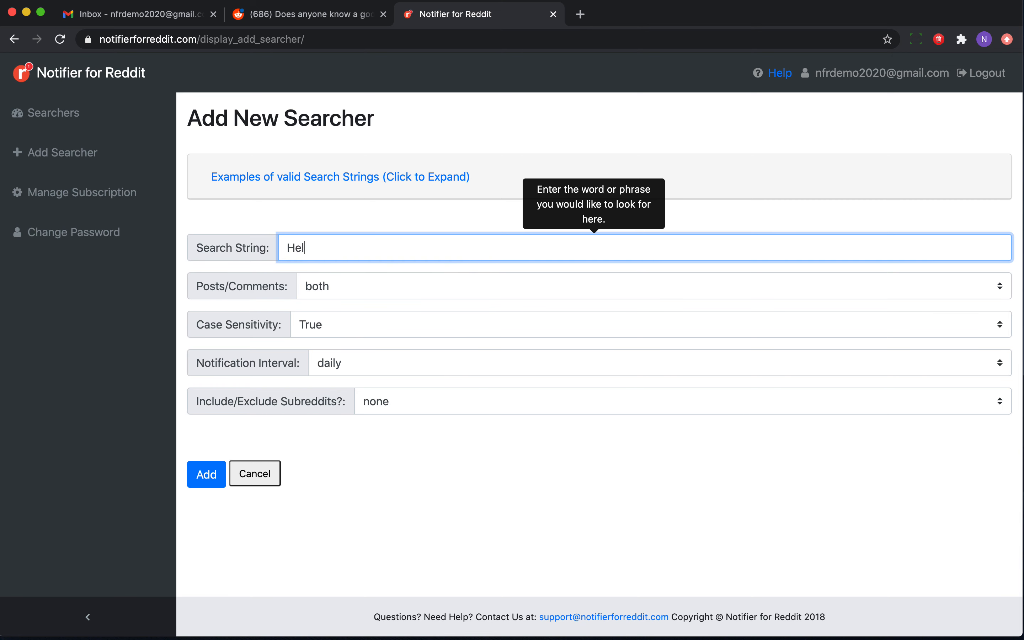
type("or")
key("BackSpace")
key("BackSpace")
key("BackSpace")
type("Reddit World!")
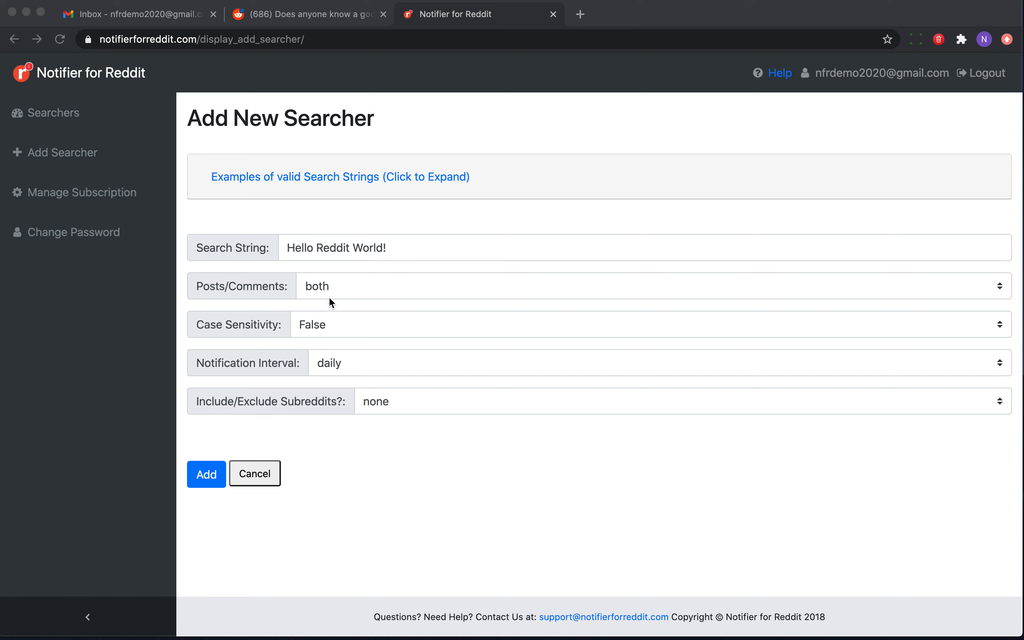
Examine the search string and the Posts/Comments choices in the new searcher form.
triple_click(339, 257)
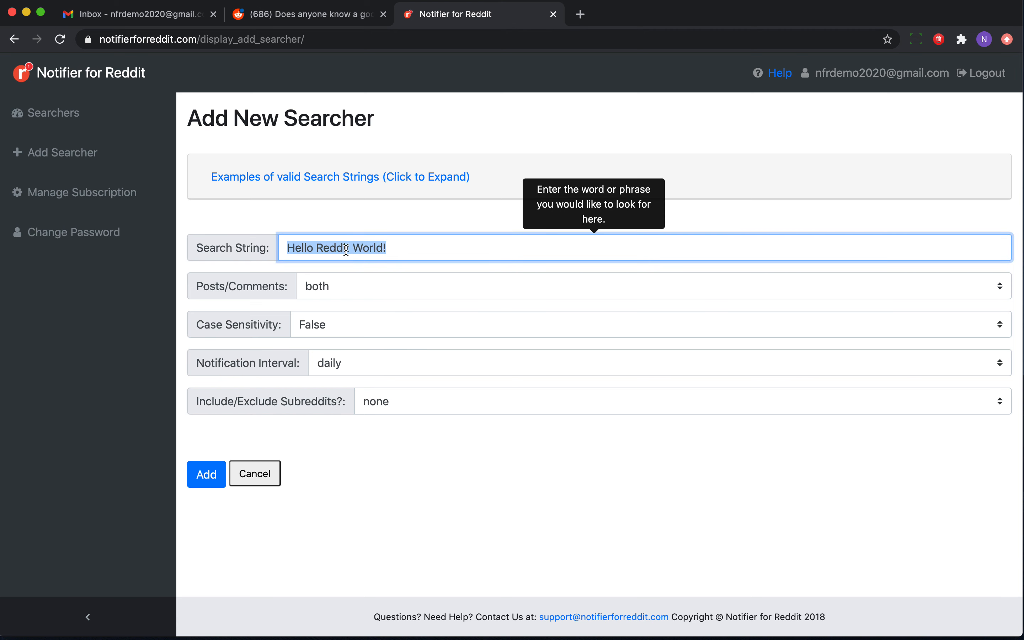
left_click(337, 291)
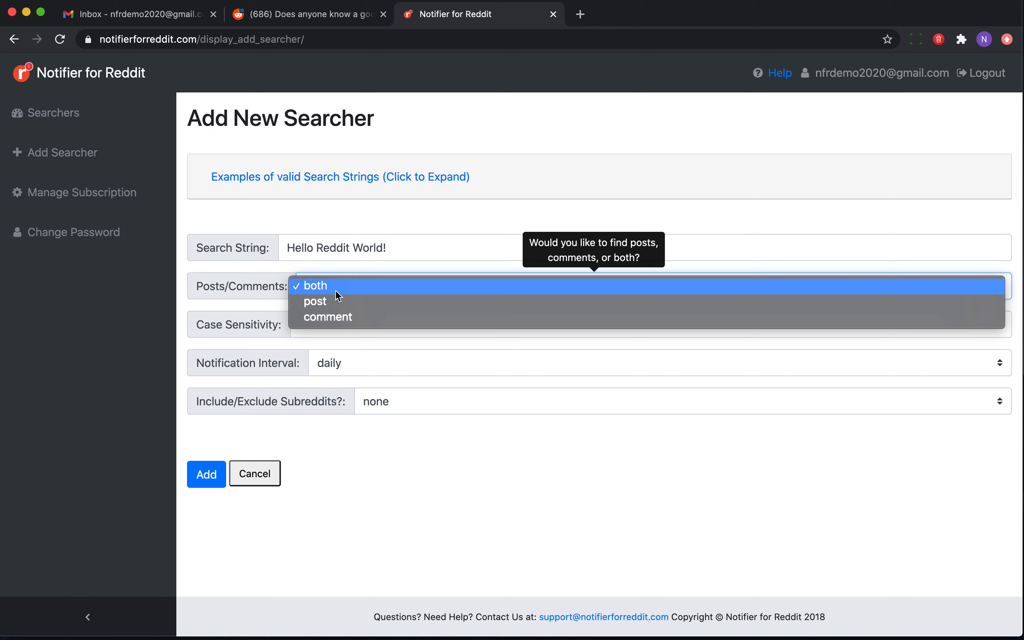
left_click(337, 291)
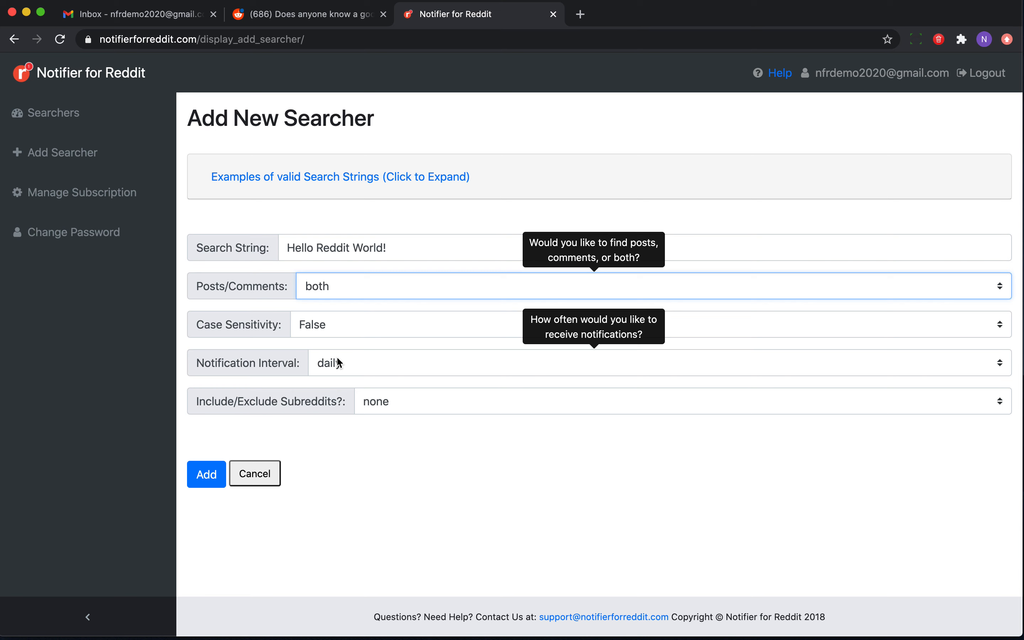
left_click(294, 249)
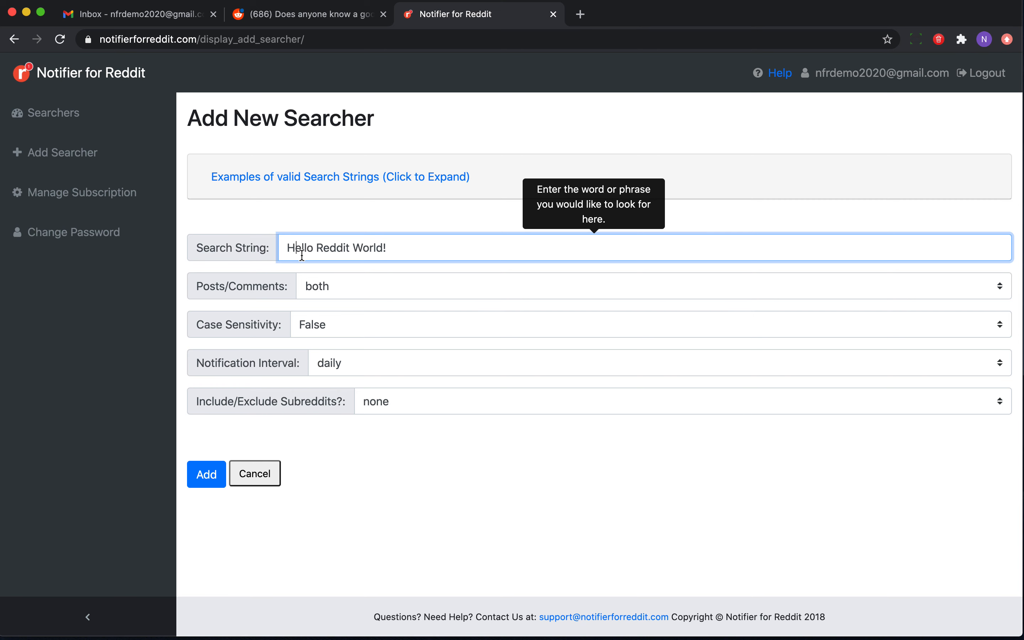
left_click_drag(285, 247, 363, 247)
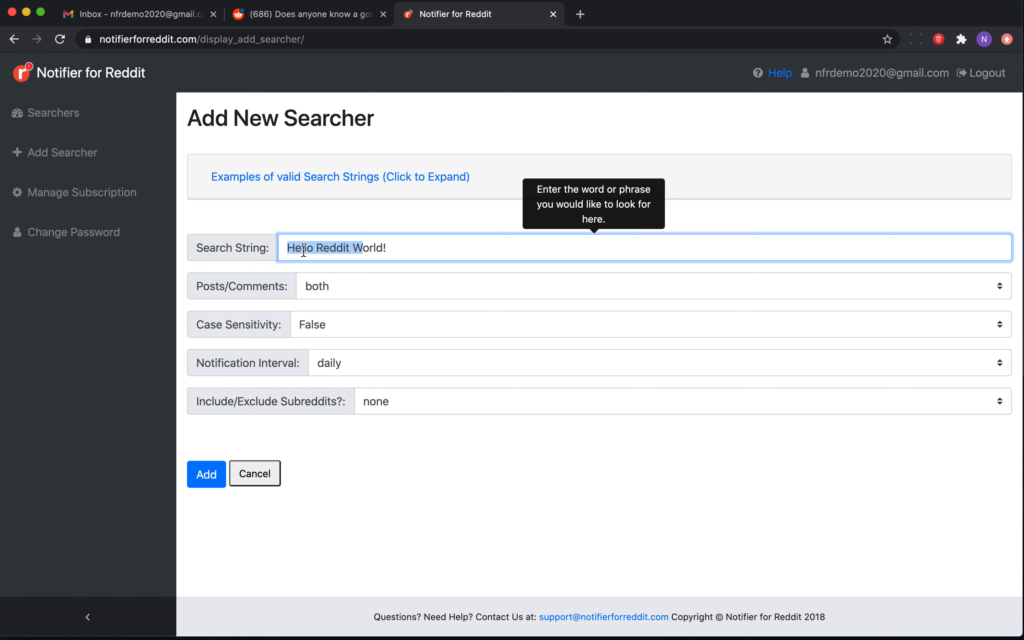
left_click(305, 250)
left_click_drag(288, 248, 324, 250)
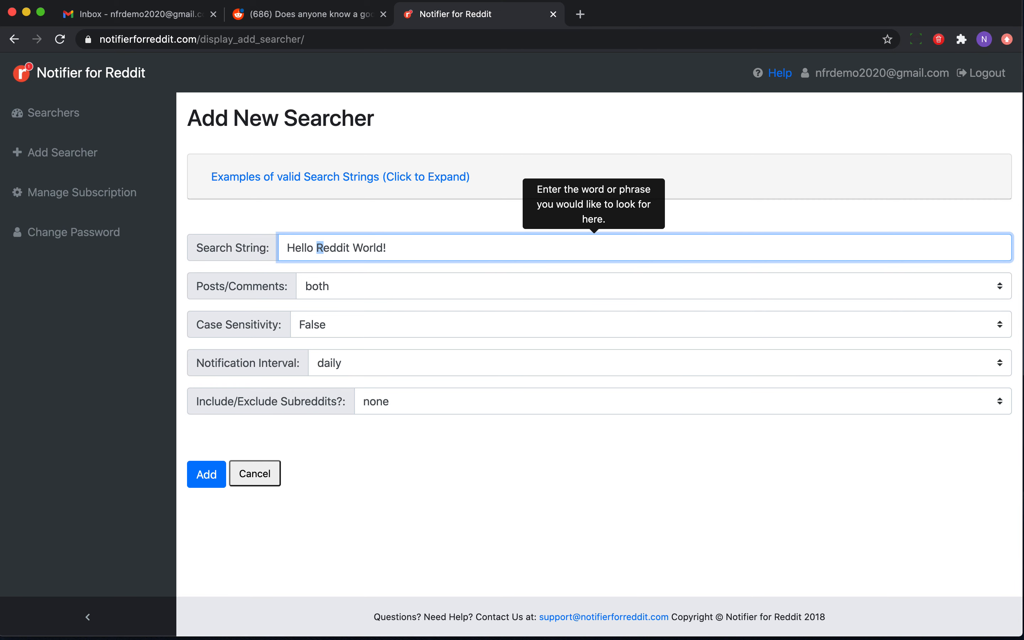
left_click(537, 638)
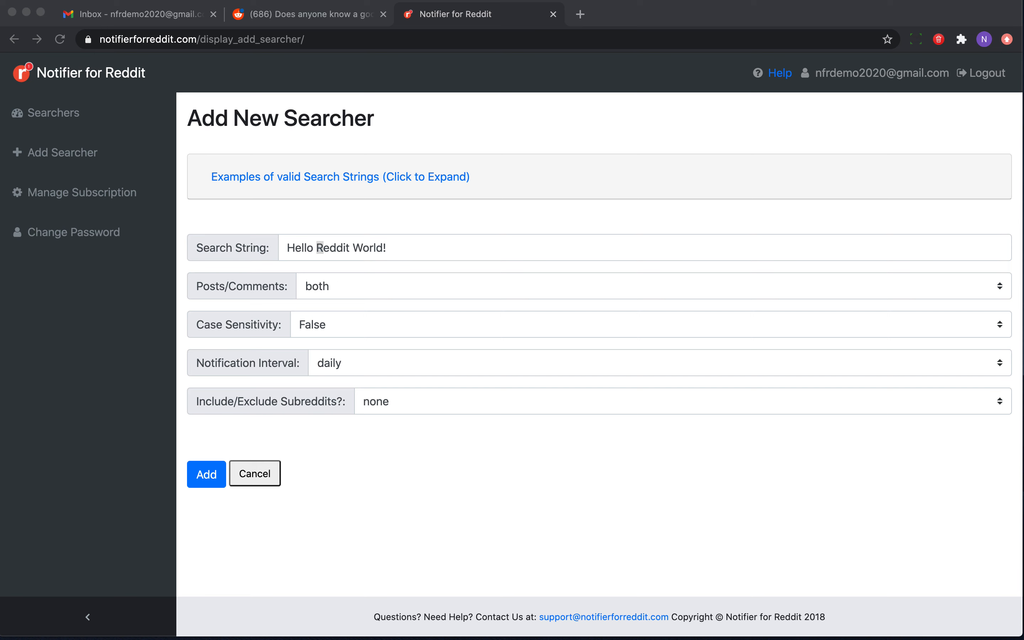
Set the notification interval to instant and add the searcher.
left_click(377, 365)
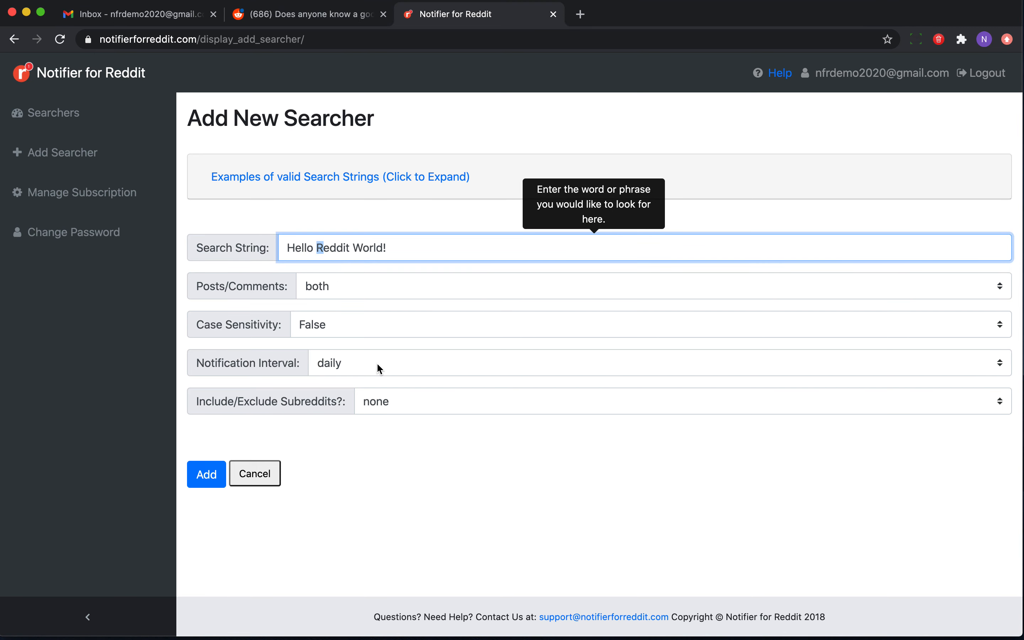
left_click(377, 364)
left_click(378, 380)
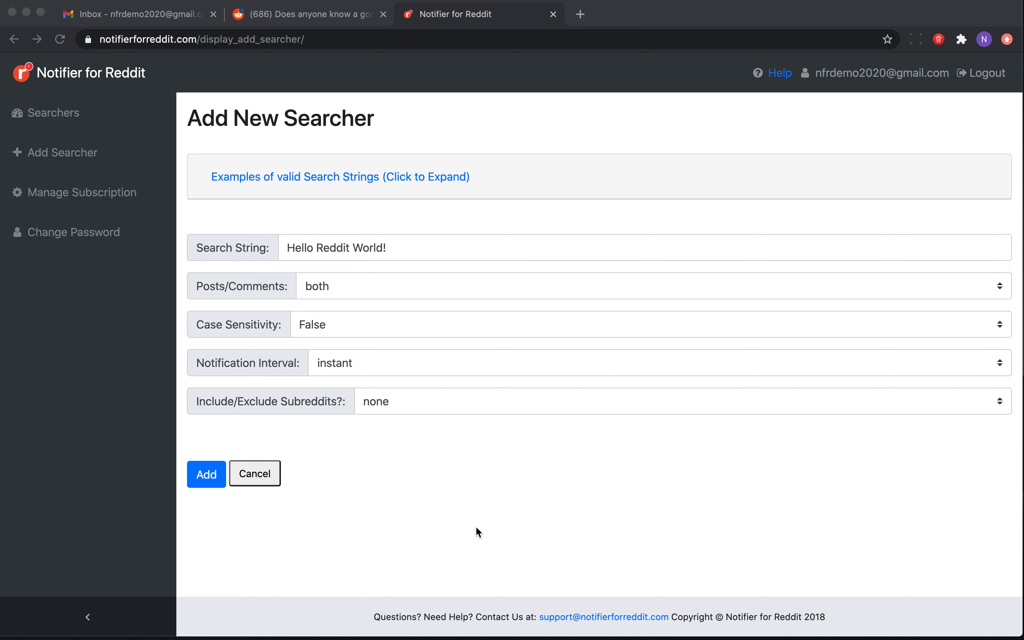
left_click(475, 526)
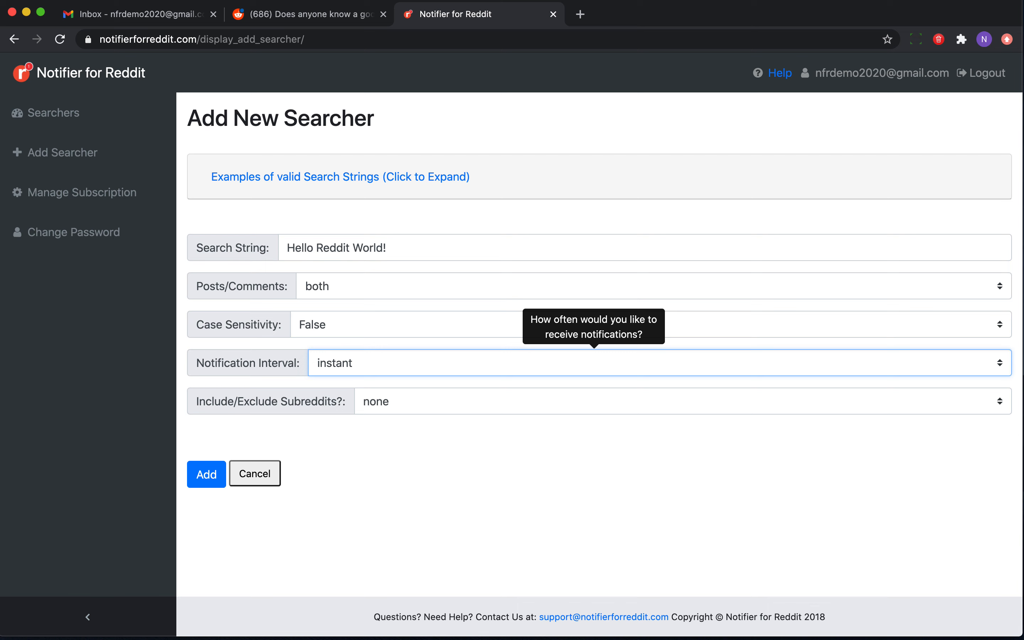
left_click(212, 483)
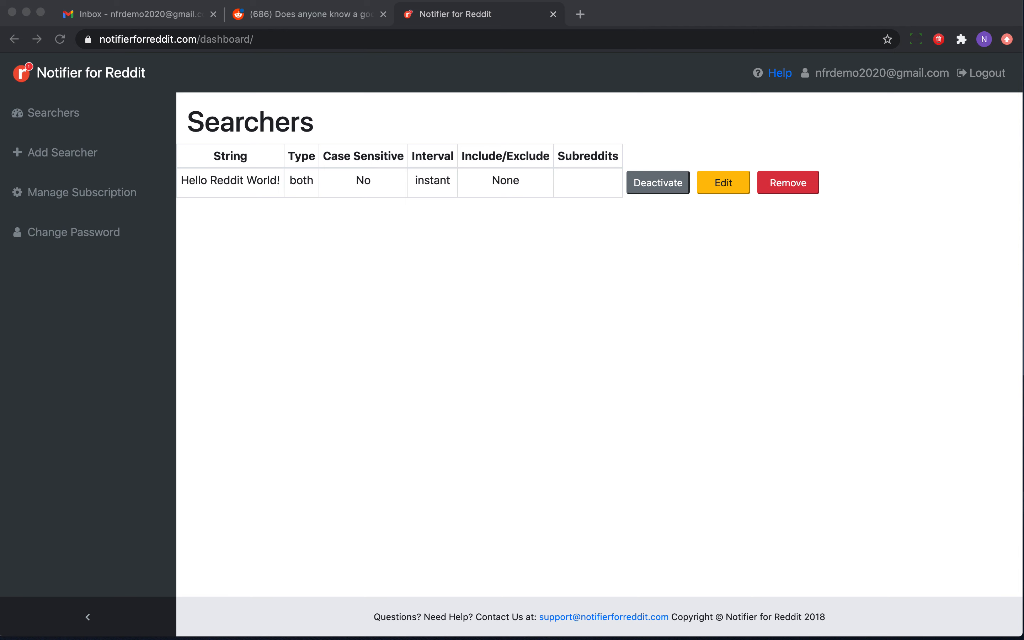
Copy the new searcher's string Hello Reddit World! and switch to the r/nfr_test Reddit tab.
double_click(222, 176)
triple_click(223, 176)
key("super+c")
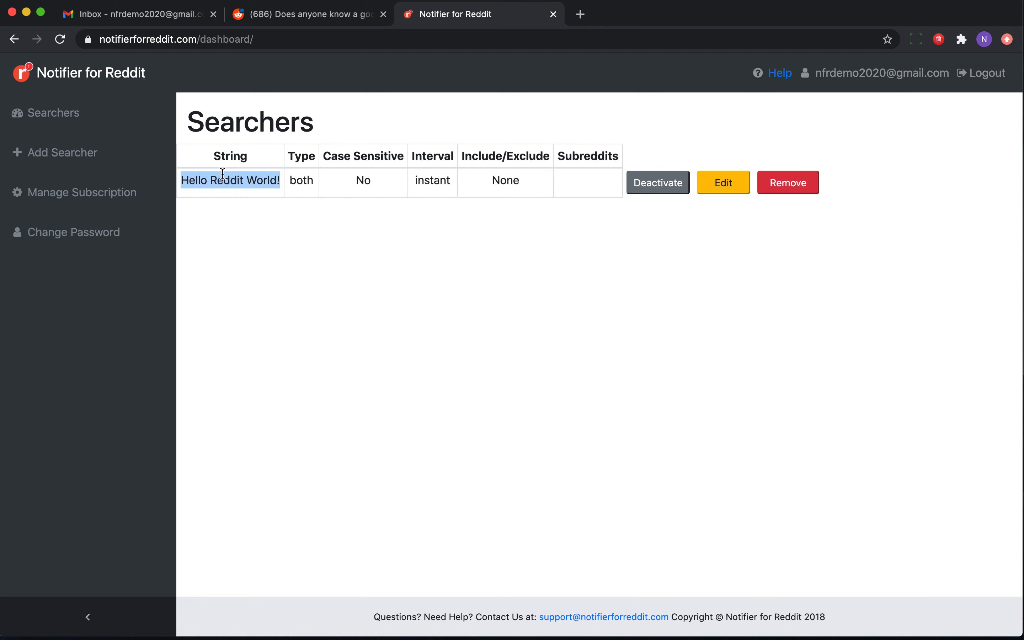
left_click(316, 17)
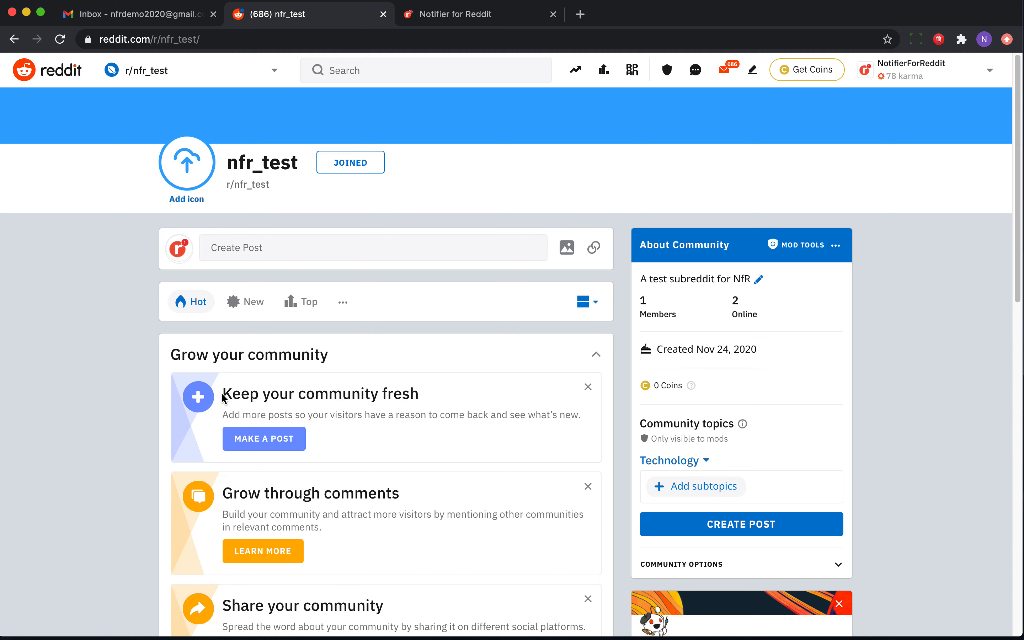
Start a post in r/nfr_test with the title and body text Hello Reddit World!
scroll(250, 423, "down", 4)
scroll(254, 402, "up", 4)
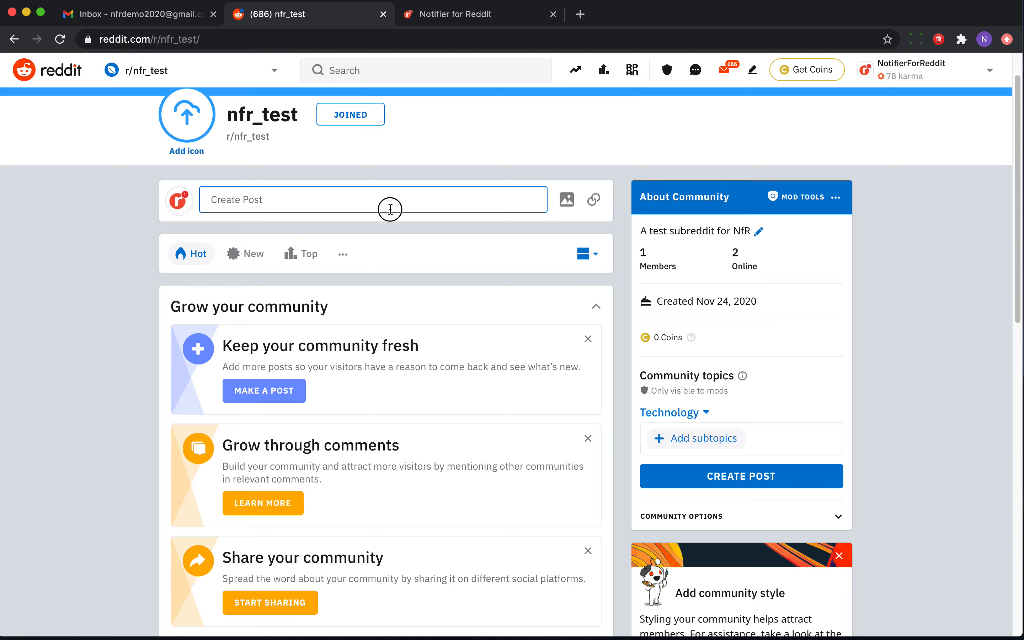
left_click(389, 205)
left_click(334, 213)
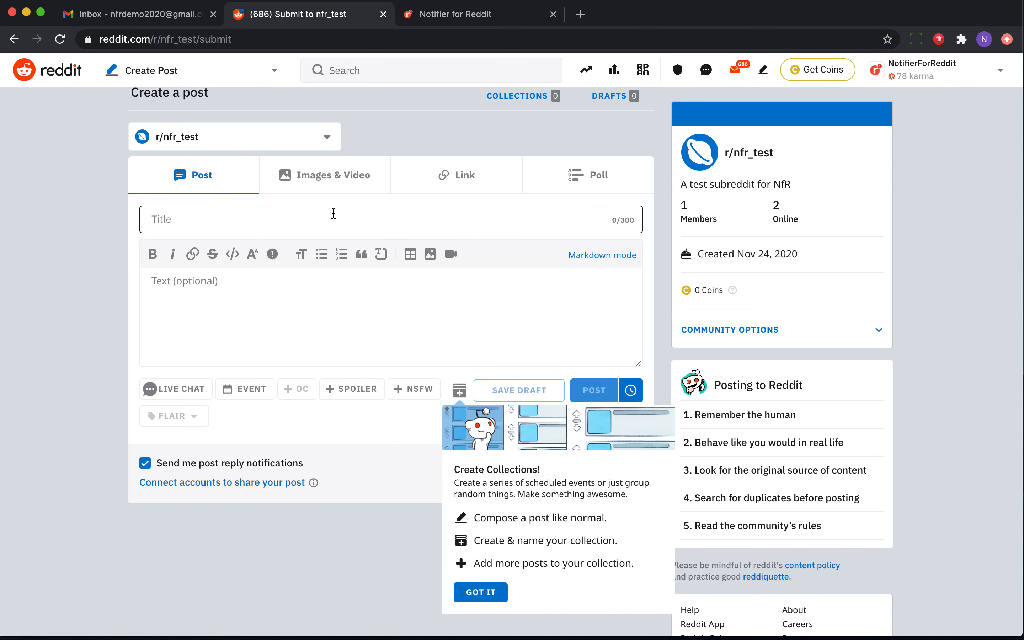
type("Hello Reddit World!")
left_click(244, 288)
key("super+v")
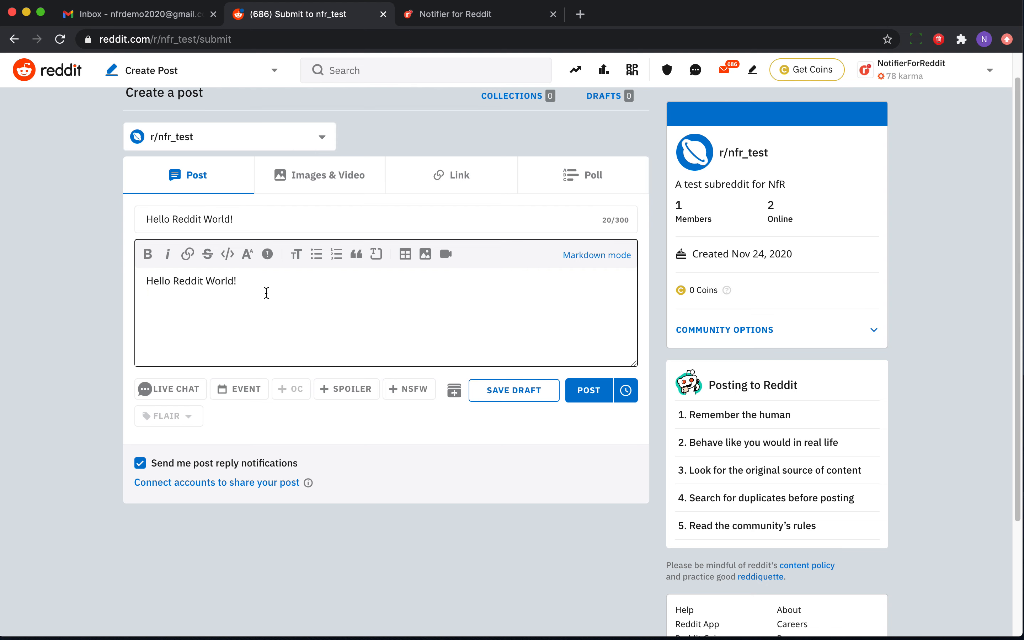
Submit the Hello Reddit World! post to r/nfr_test.
left_click(194, 231)
key("shift+Left")
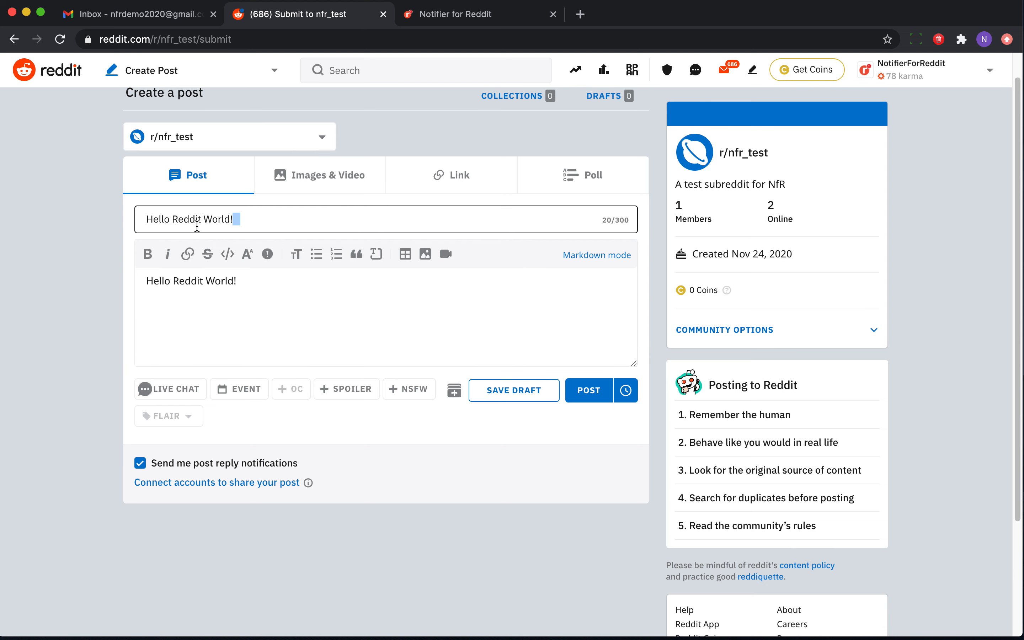
key("super+shift+Left")
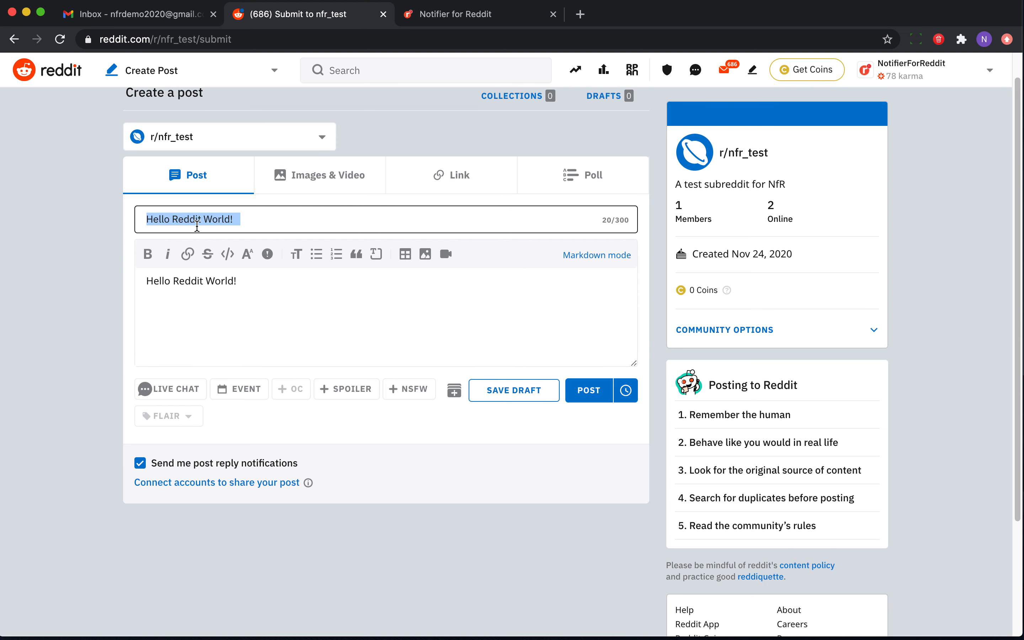
left_click(205, 292)
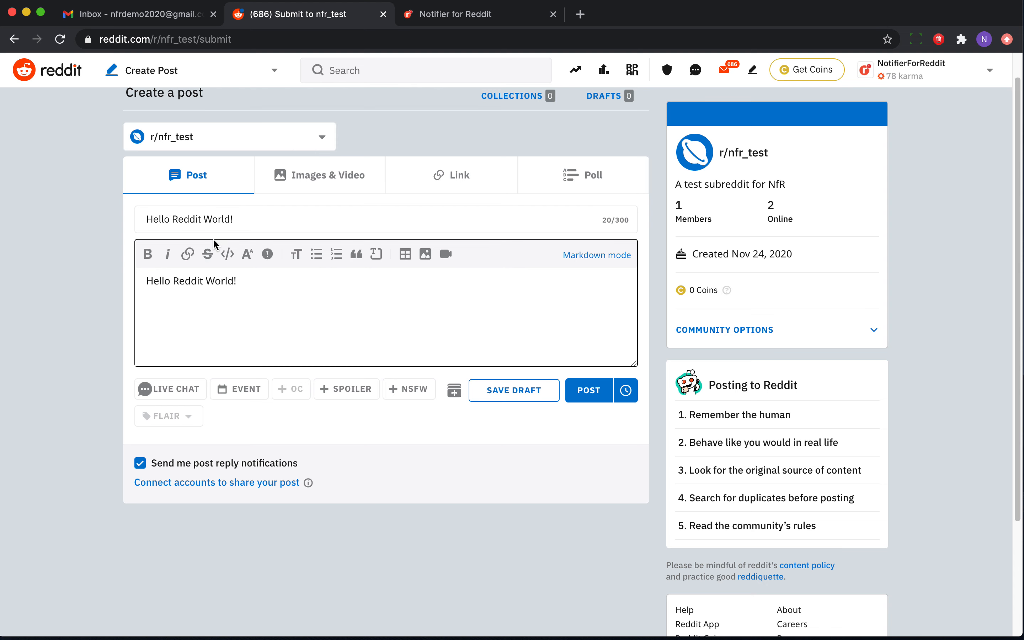
left_click(600, 639)
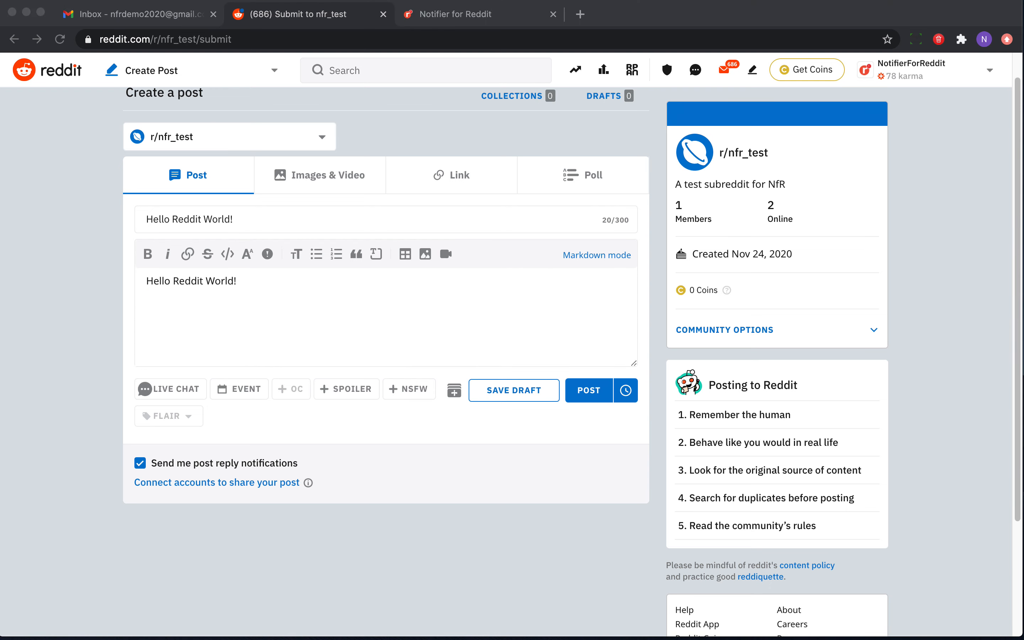
left_click(394, 335)
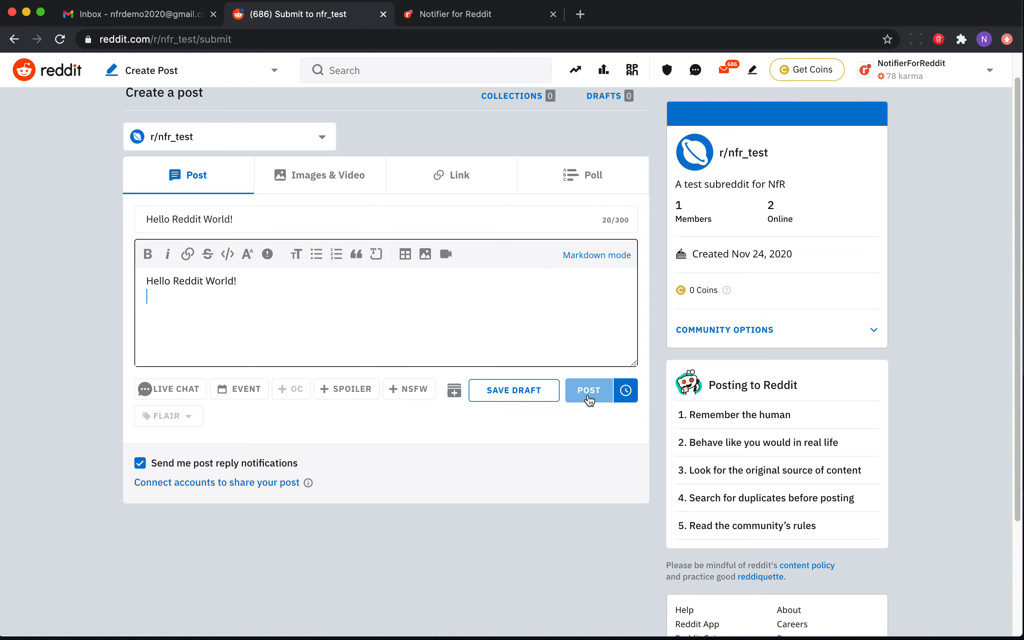
left_click(590, 390)
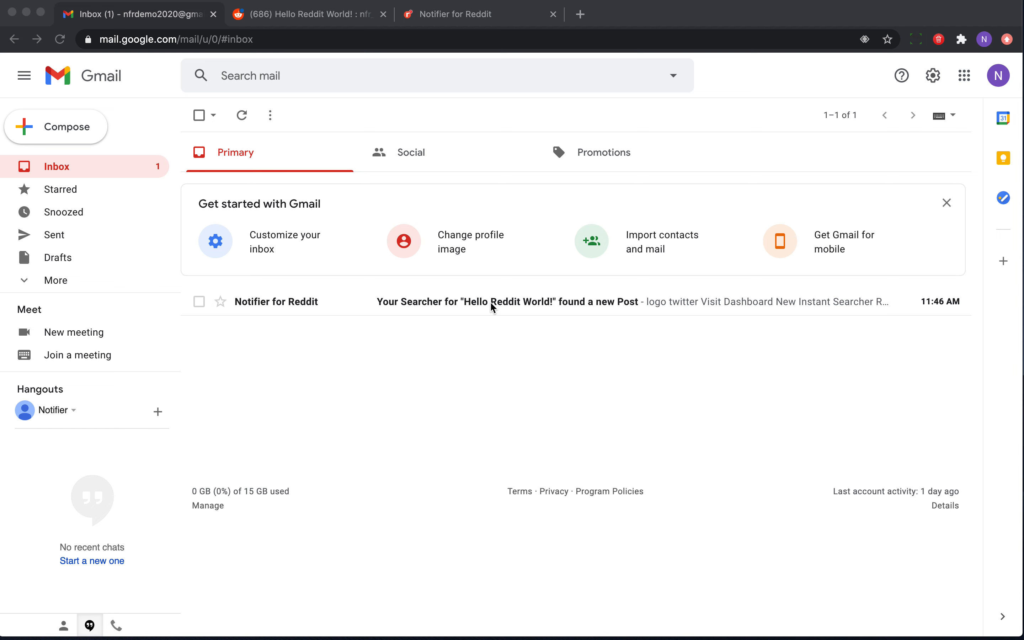
Open the Notifier for Reddit alert email and read the searcher result details.
left_click(465, 302)
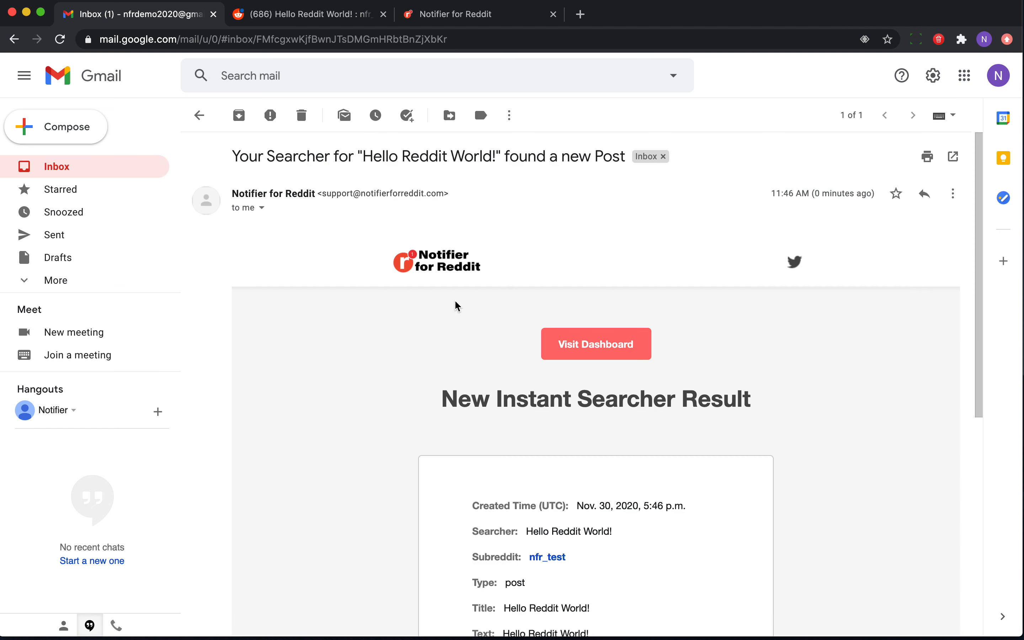
scroll(326, 348, "down", 5)
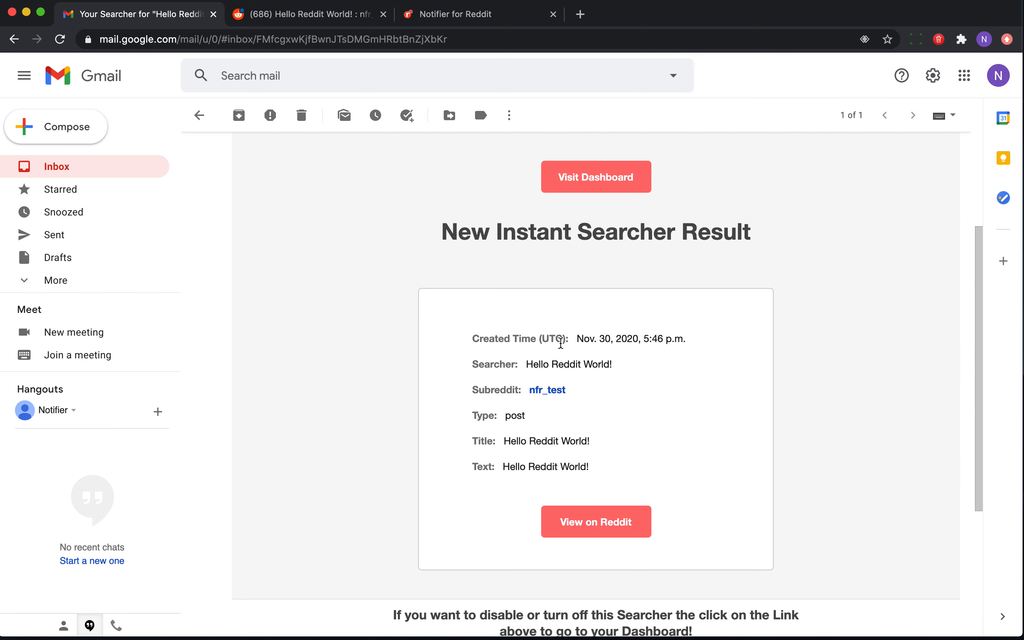
left_click_drag(576, 338, 697, 331)
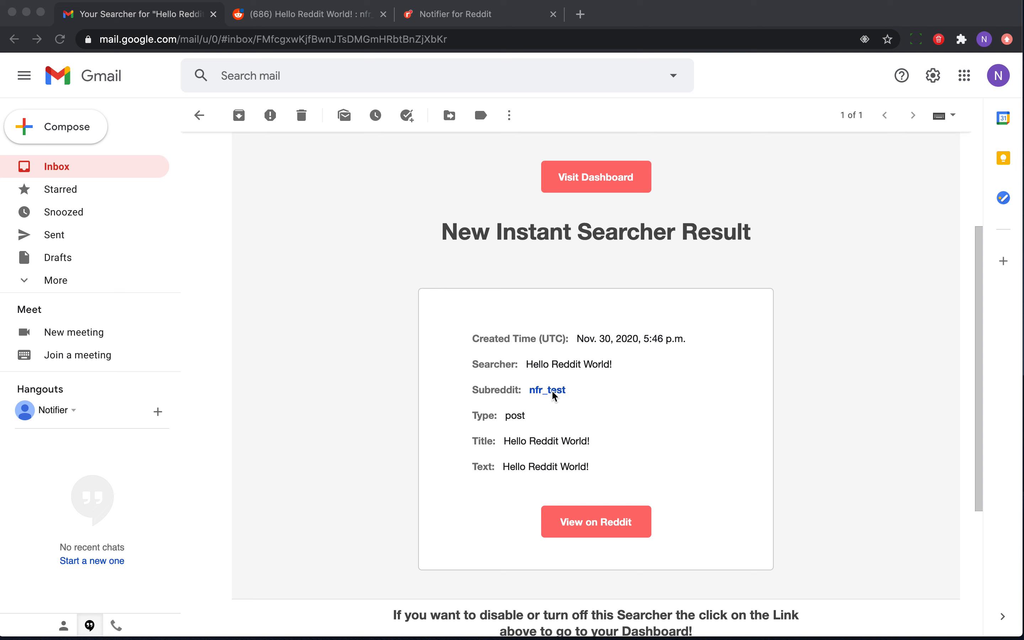
left_click_drag(528, 368, 614, 365)
key("super+c")
left_click(577, 388)
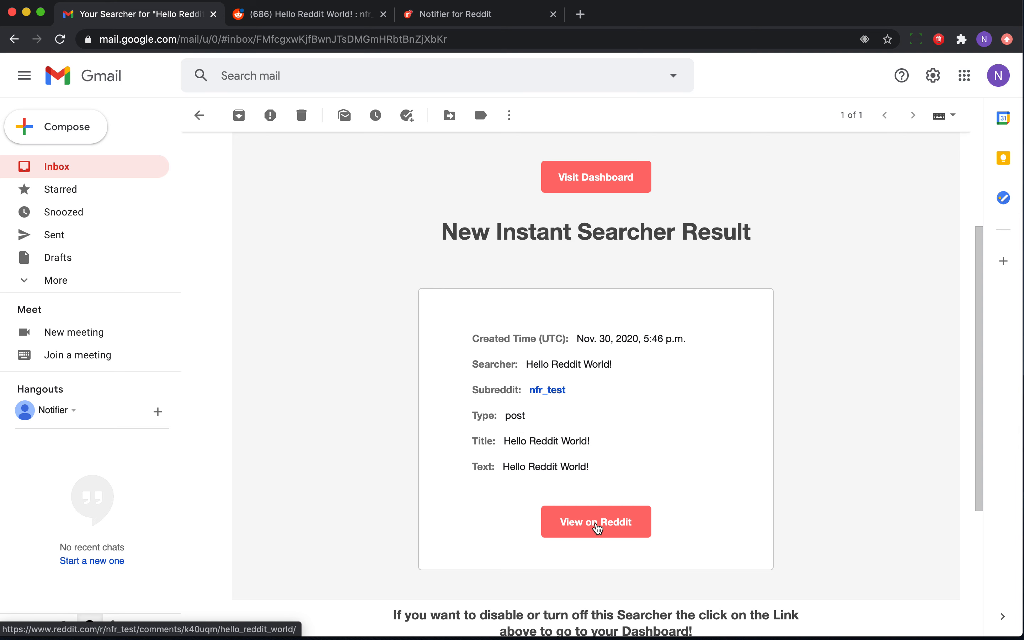
Open the matching post from the alert email and comment Hello Reddit World! on it in r/nfr_test.
left_click(596, 528)
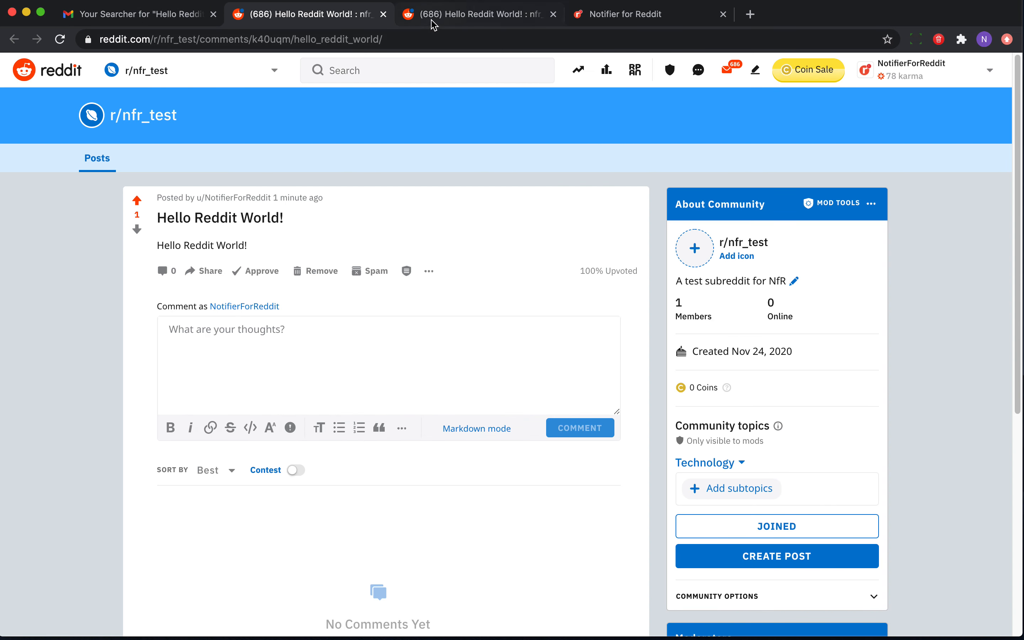
left_click(597, 21)
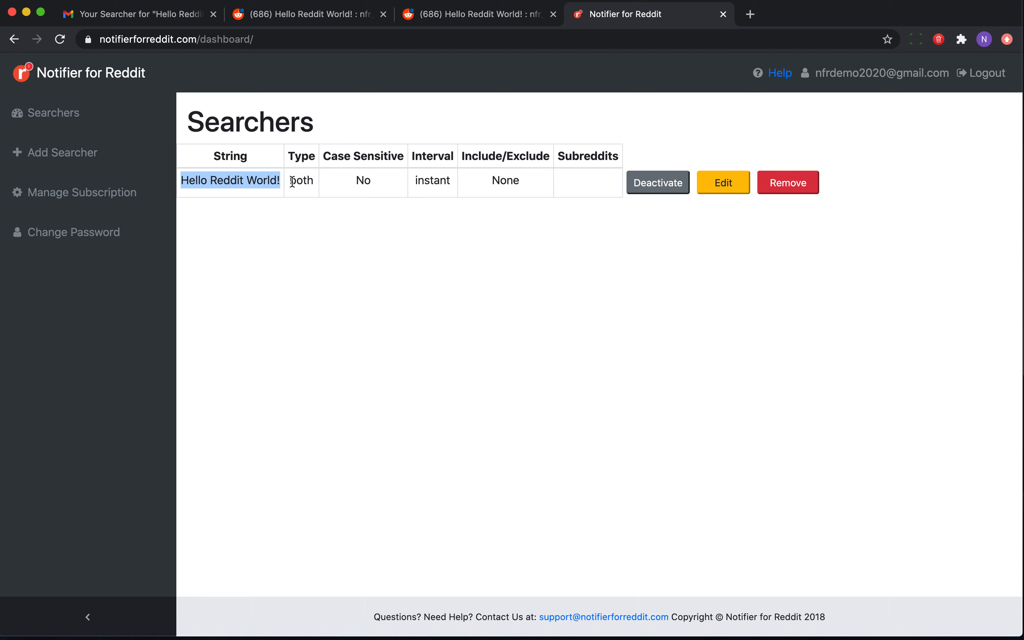
left_click(448, 15)
left_click(246, 357)
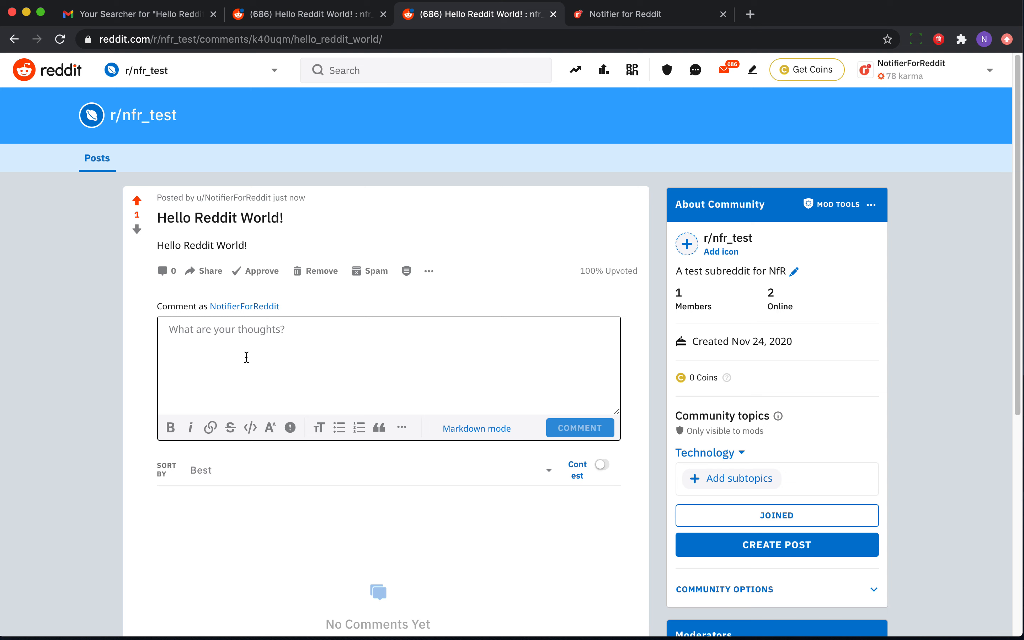
key("super+v")
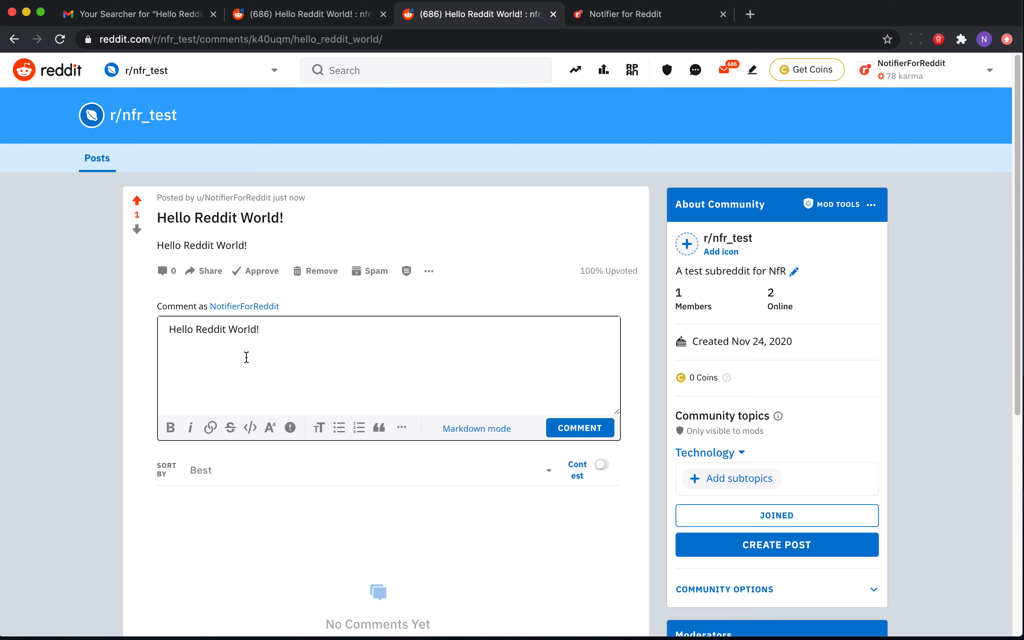
left_click(577, 429)
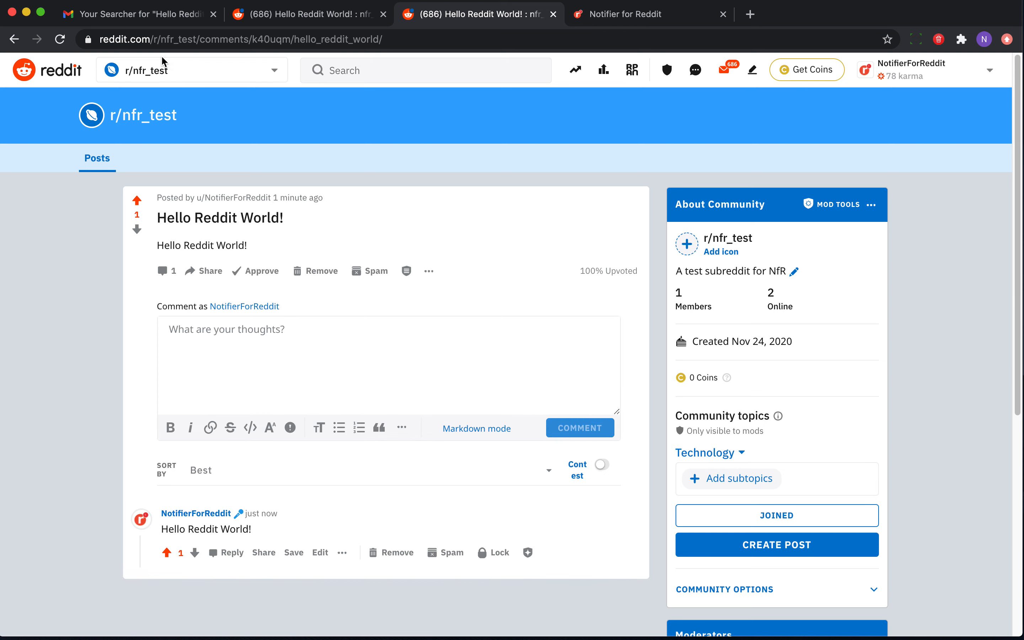
Open the new comment alert email and follow its link to the comment on Reddit.
left_click(176, 17)
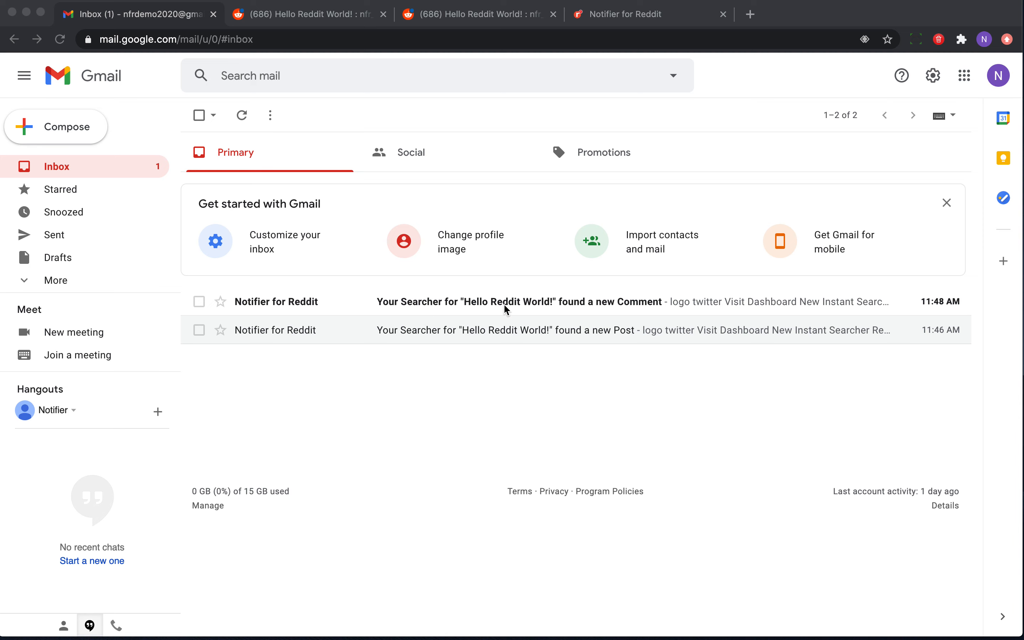
left_click(593, 301)
scroll(385, 440, "down", 5)
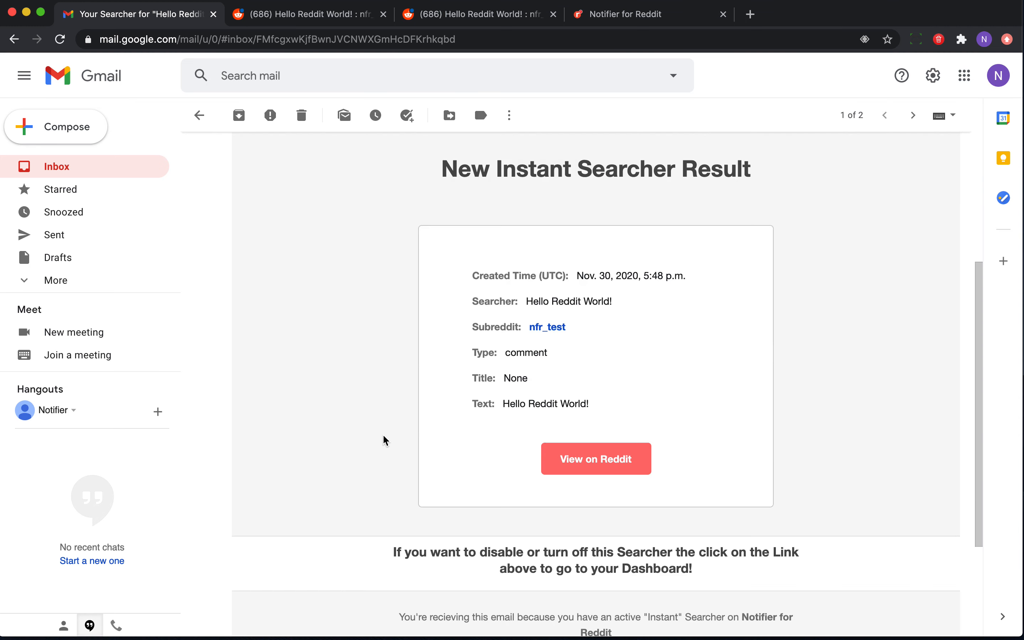
left_click(594, 459)
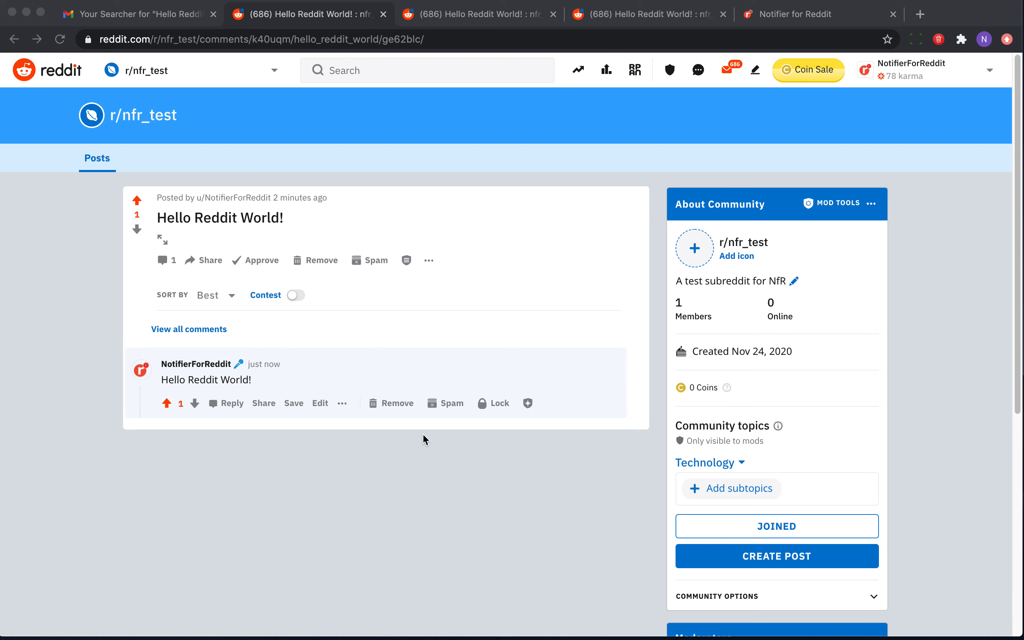
Edit the searcher's search string to Hello Reddit World! AND Hello Other World!
left_click(782, 21)
left_click(399, 312)
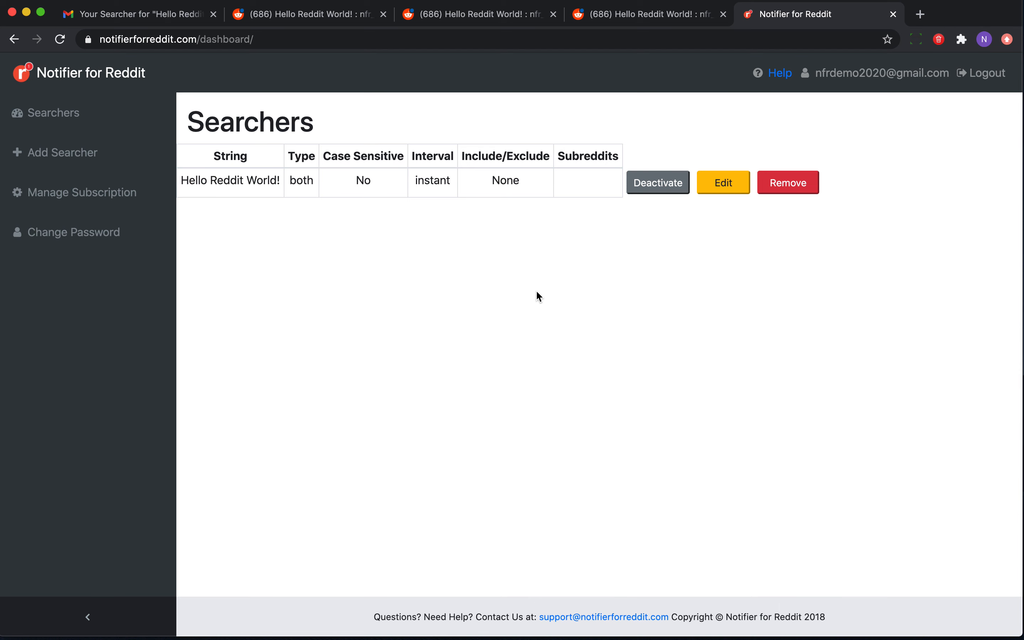
left_click(722, 182)
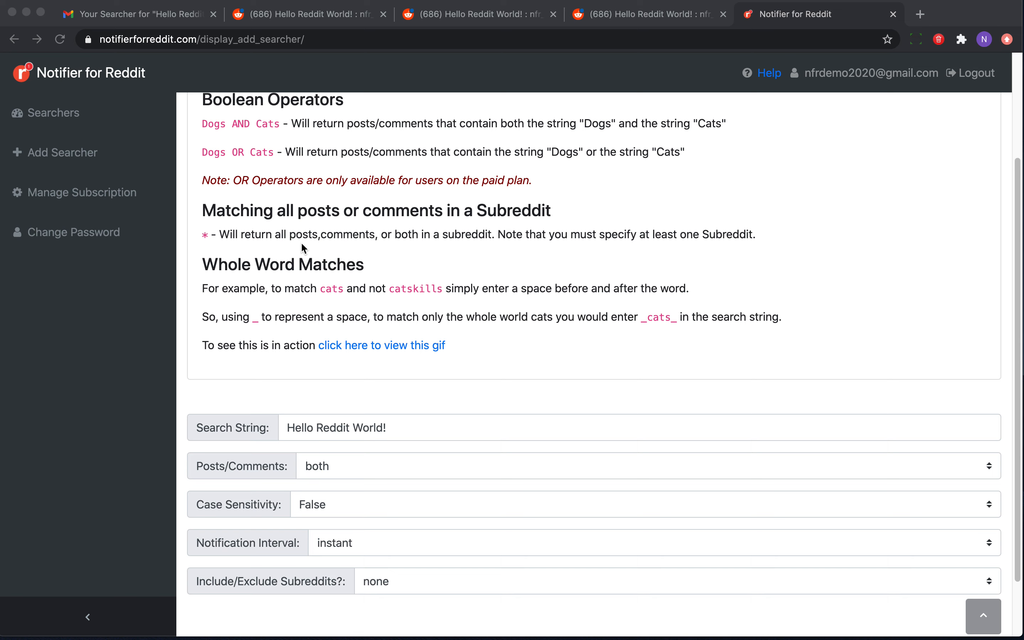
left_click(417, 420)
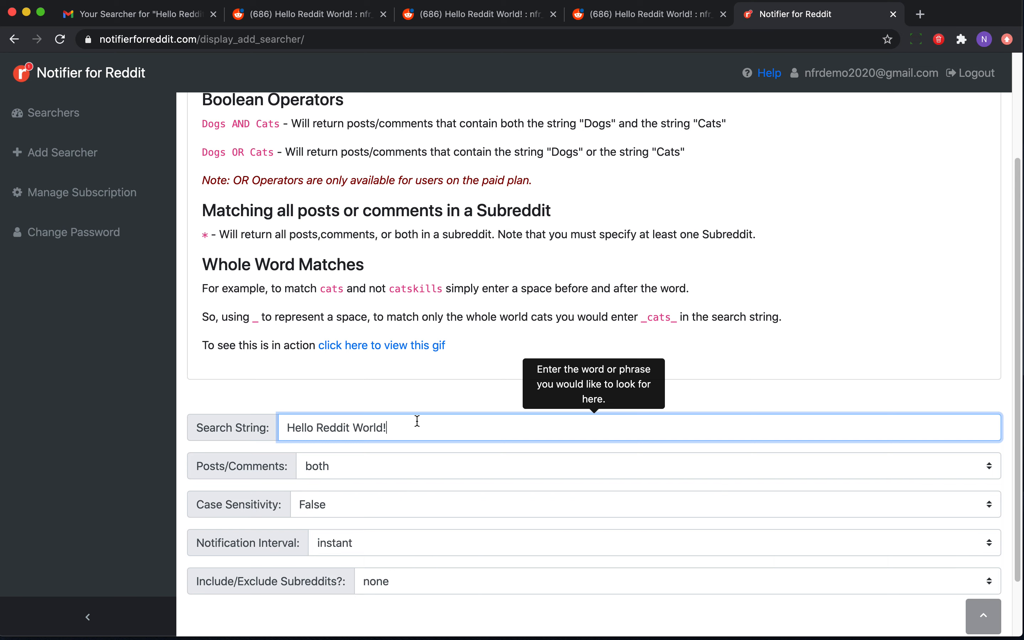
type("AND Hello Other World!")
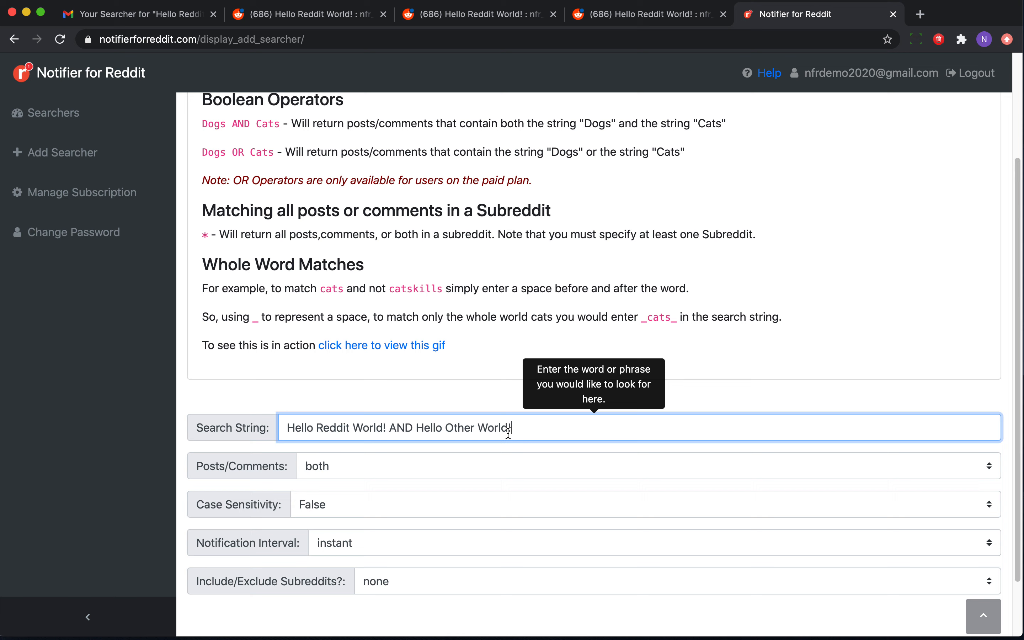
Copy Hello Other World! from the search string and save the edited searcher.
scroll(428, 475, "down", 2)
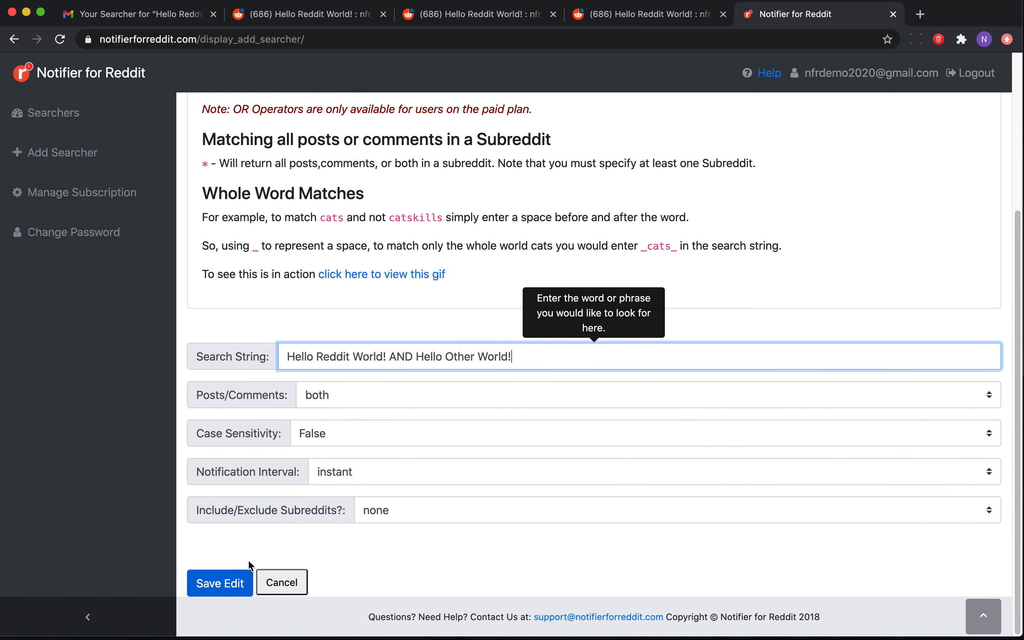
left_click(418, 357)
left_click_drag(417, 357, 514, 357)
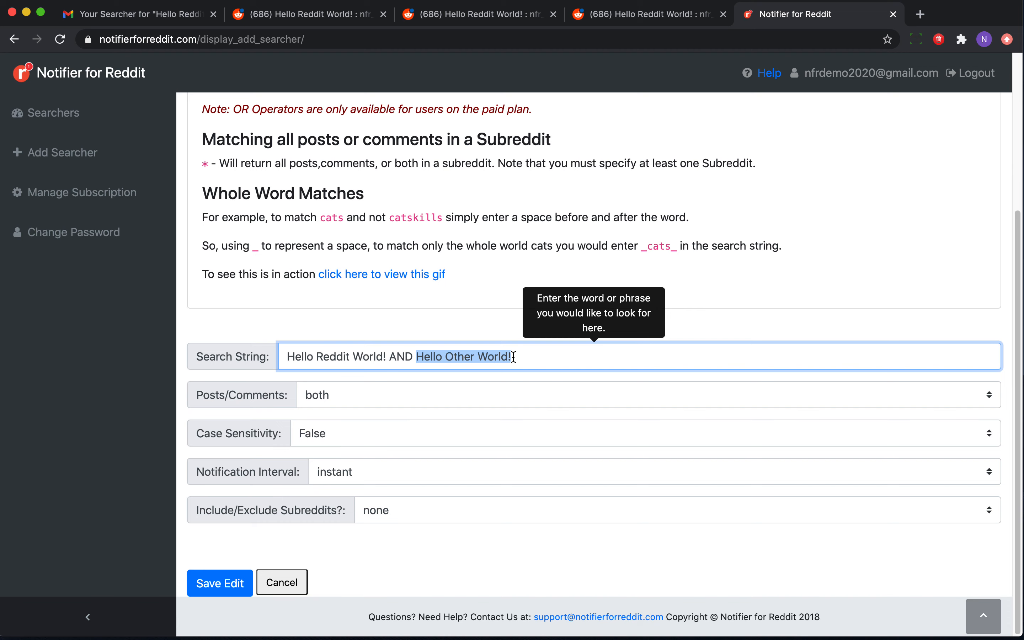
left_click(209, 584)
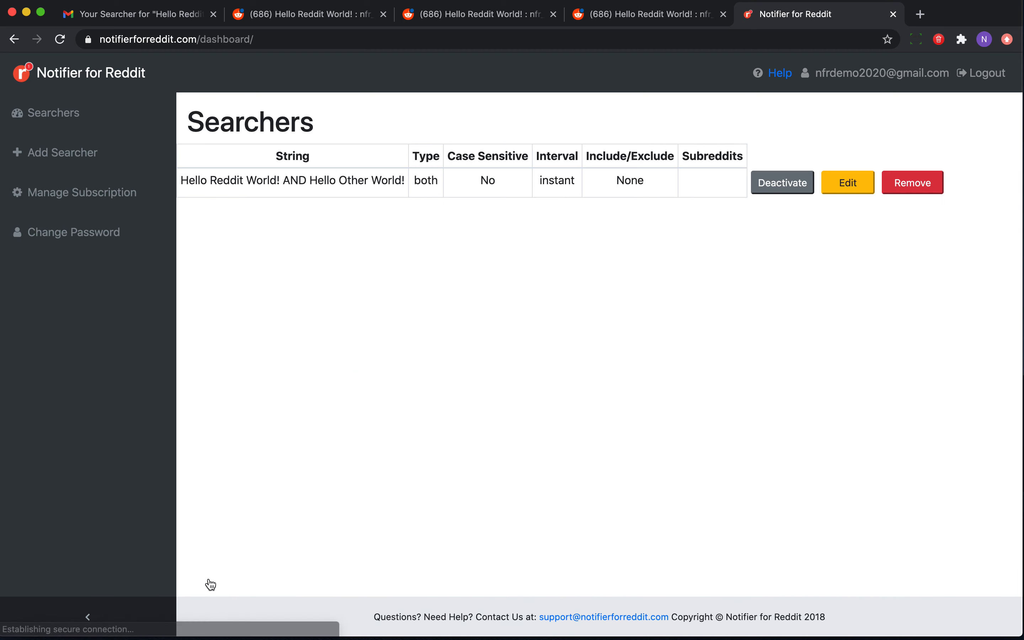
Reply to the Reddit comment with Hello Reddit World! and Hello Other World! on separate lines.
left_click(144, 15)
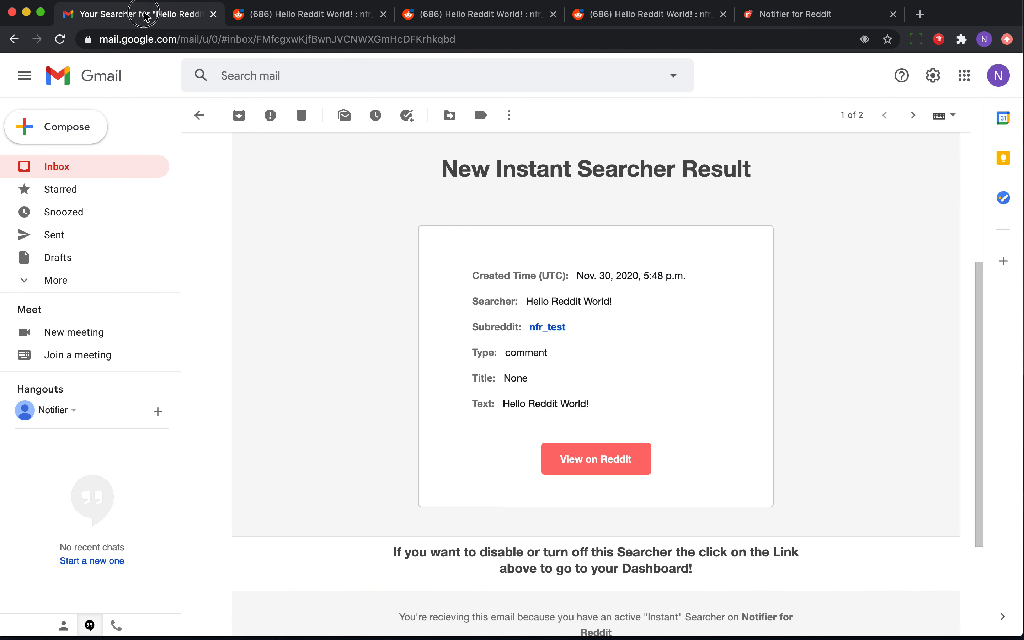
left_click(260, 16)
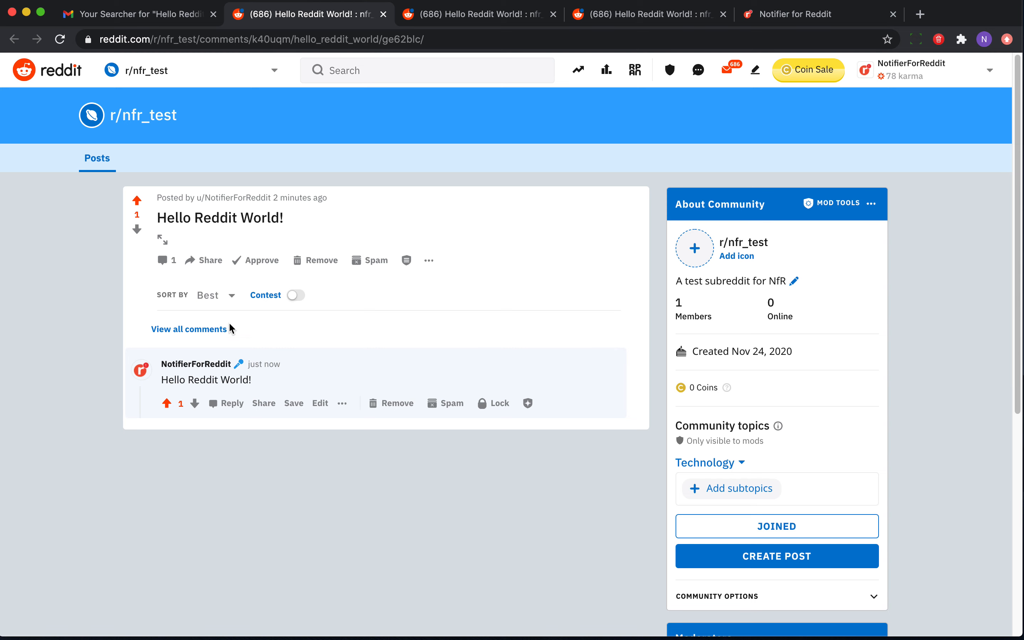
left_click(232, 411)
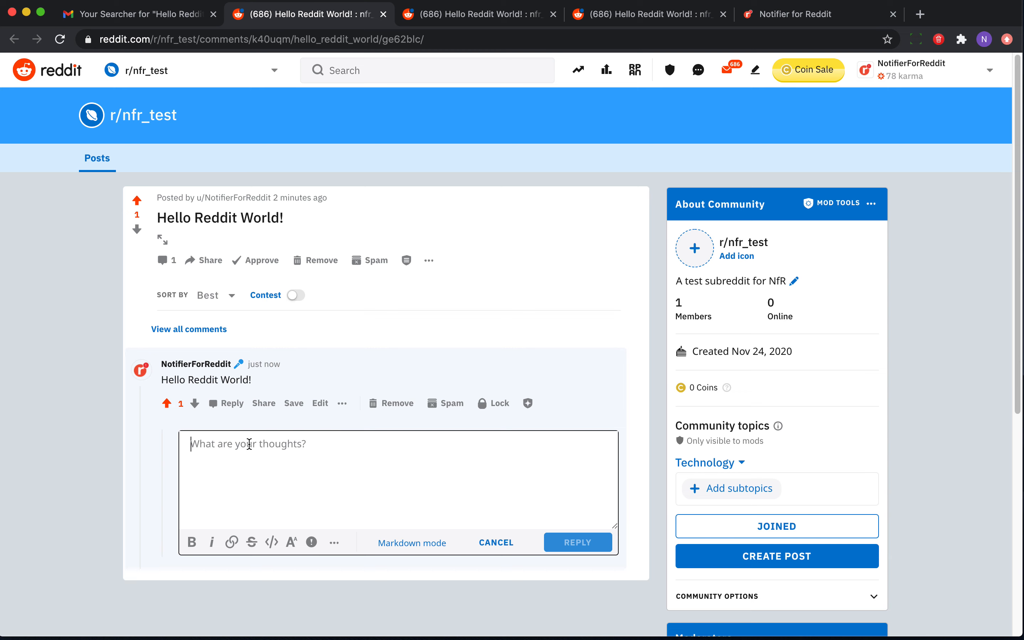
type("Hello Reddit World!")
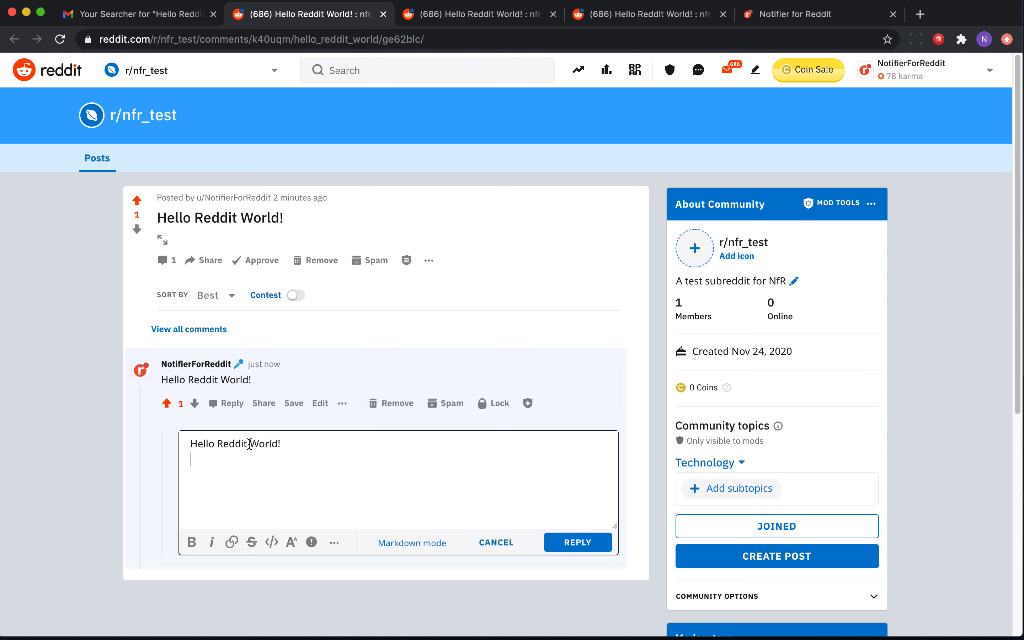
key("Return")
type("Hello Other World!")
left_click(589, 547)
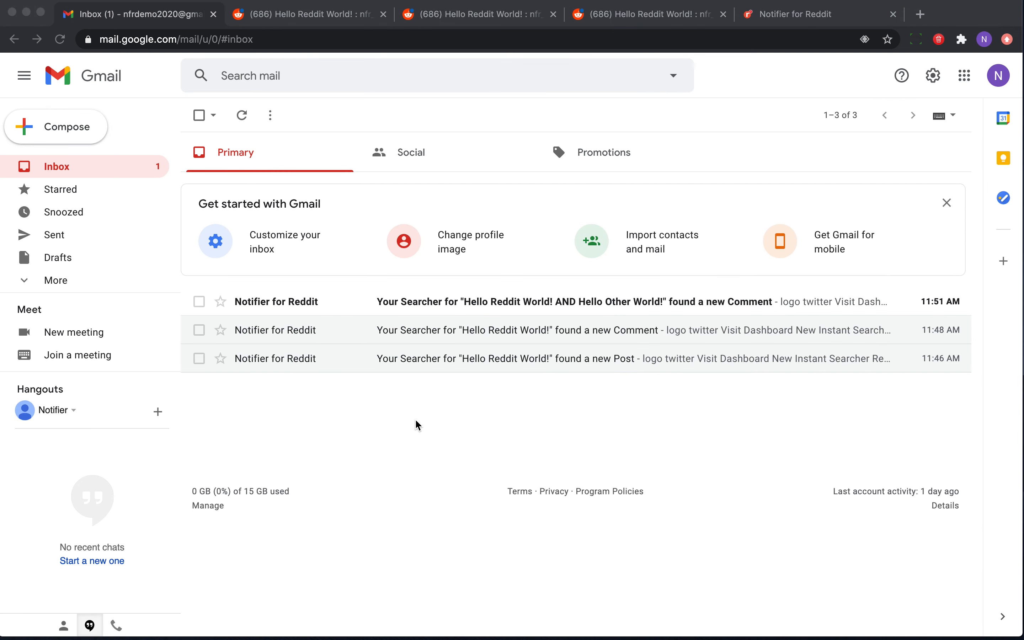
Open the AND searcher's new comment alert email, then return to the searcher dashboard.
left_click(437, 298)
left_click(416, 302)
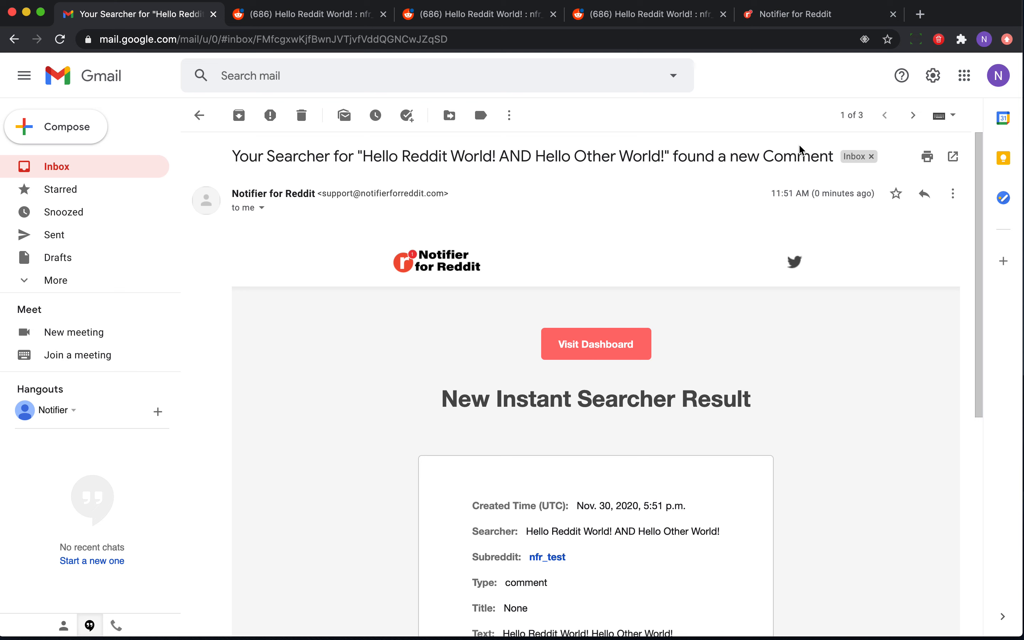
left_click(774, 17)
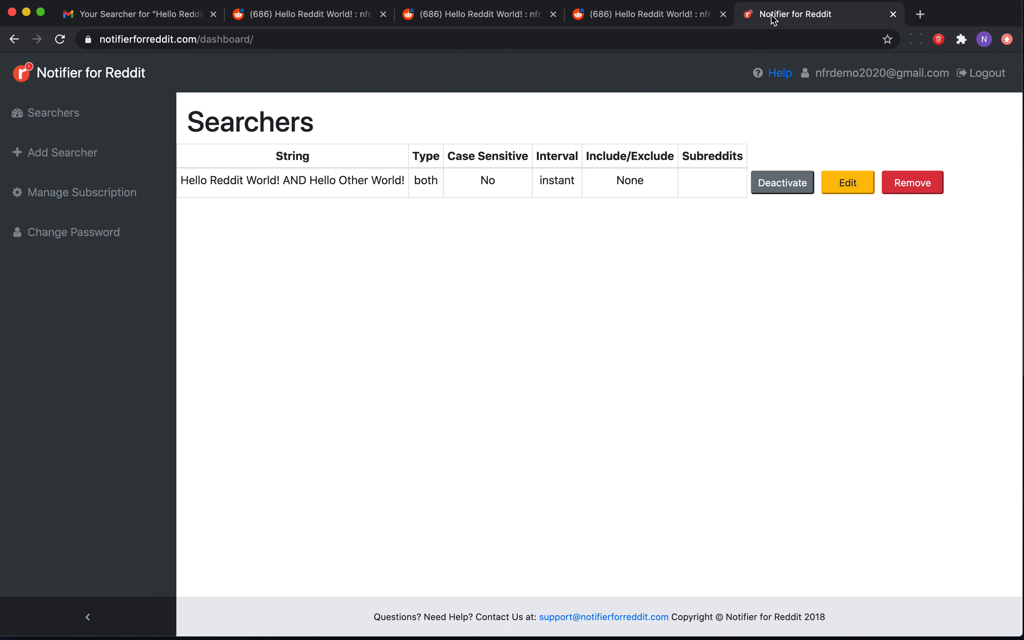
Open the searcher for editing and review the OR operator description in the help text.
left_click(847, 183)
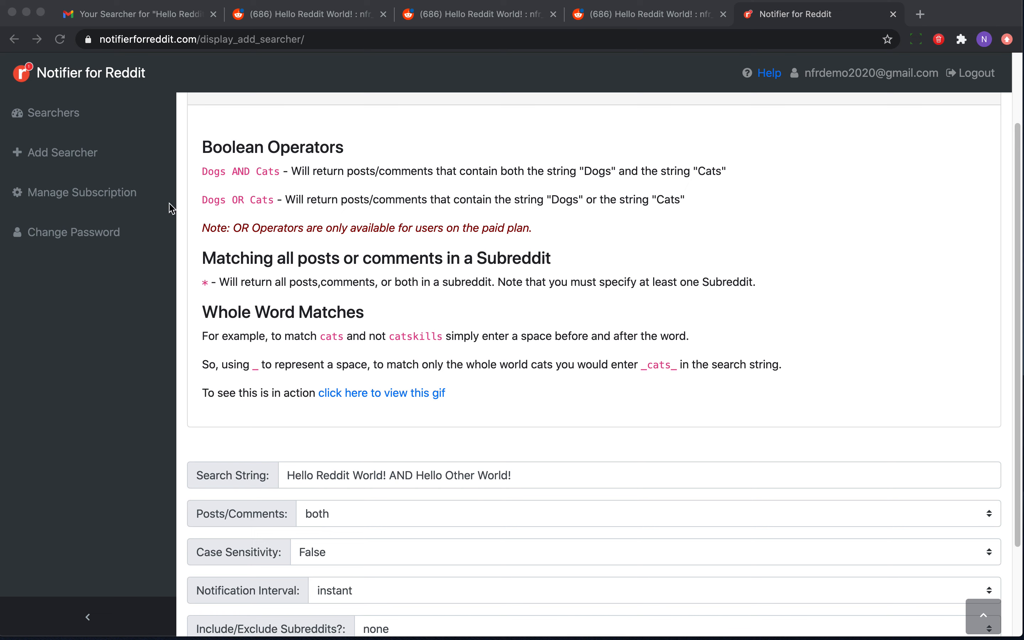
left_click(239, 202)
double_click(239, 200)
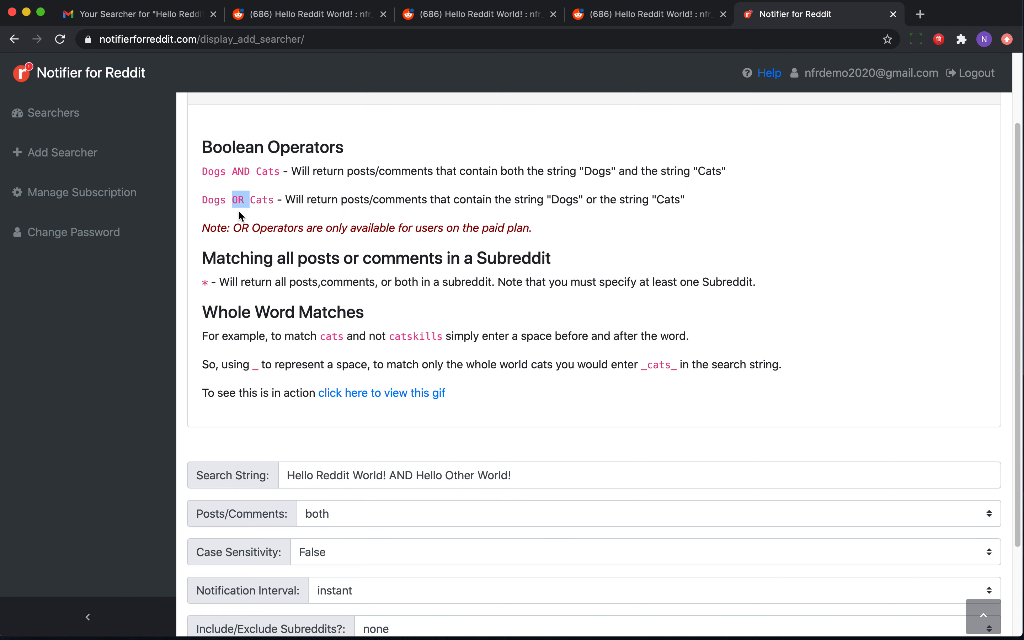
scroll(237, 220, "down", 1)
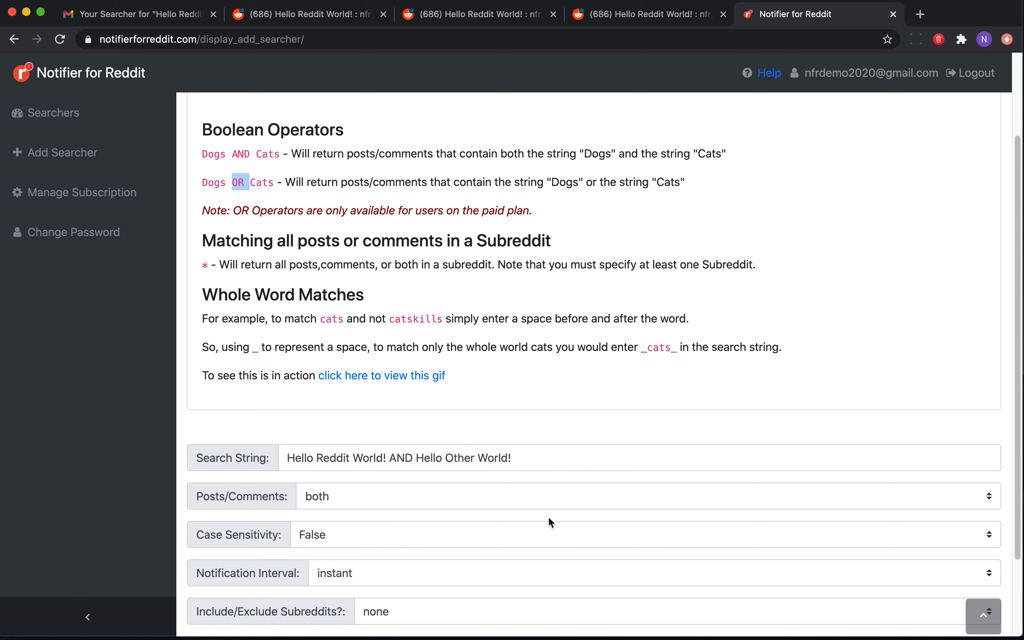
Change the search string's operator from AND to OR and back to AND.
left_click(405, 459)
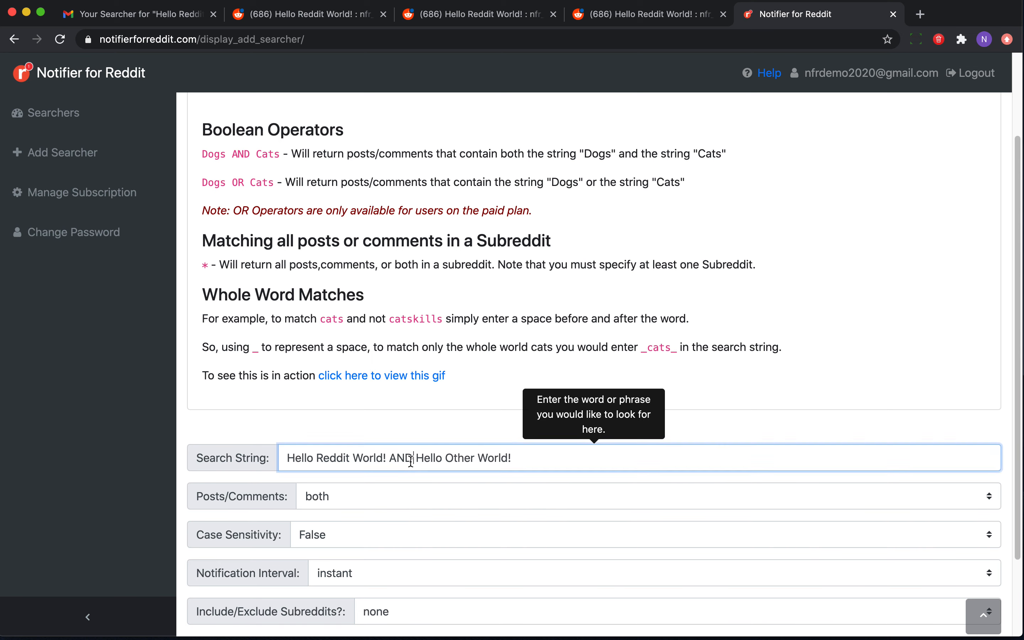
key("BackSpace")
key("BackSpace")
key("Delete")
type("OR")
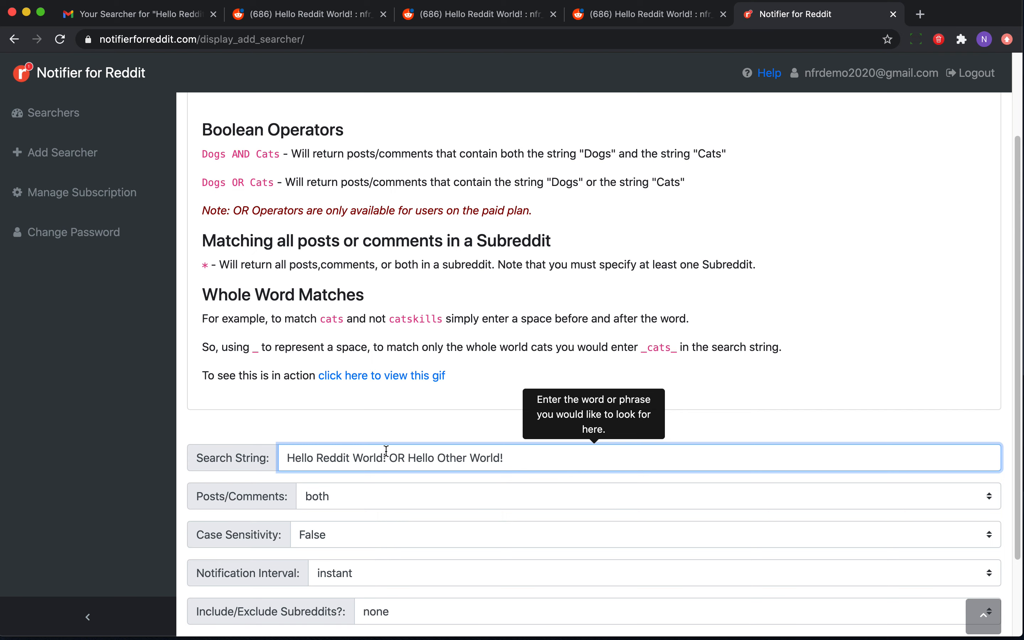
left_click_drag(286, 458, 388, 460)
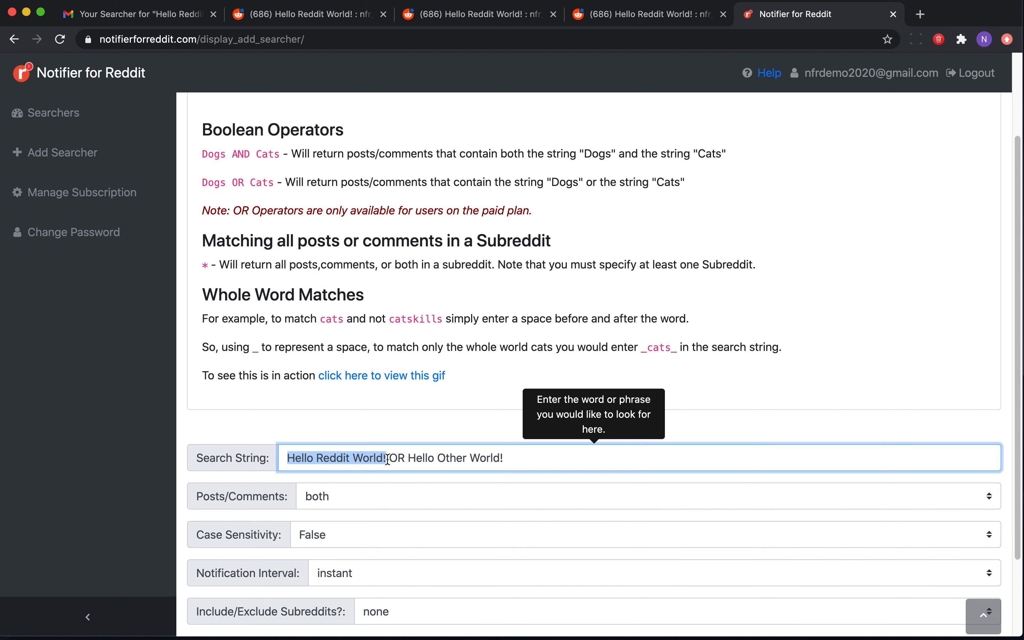
left_click(418, 459)
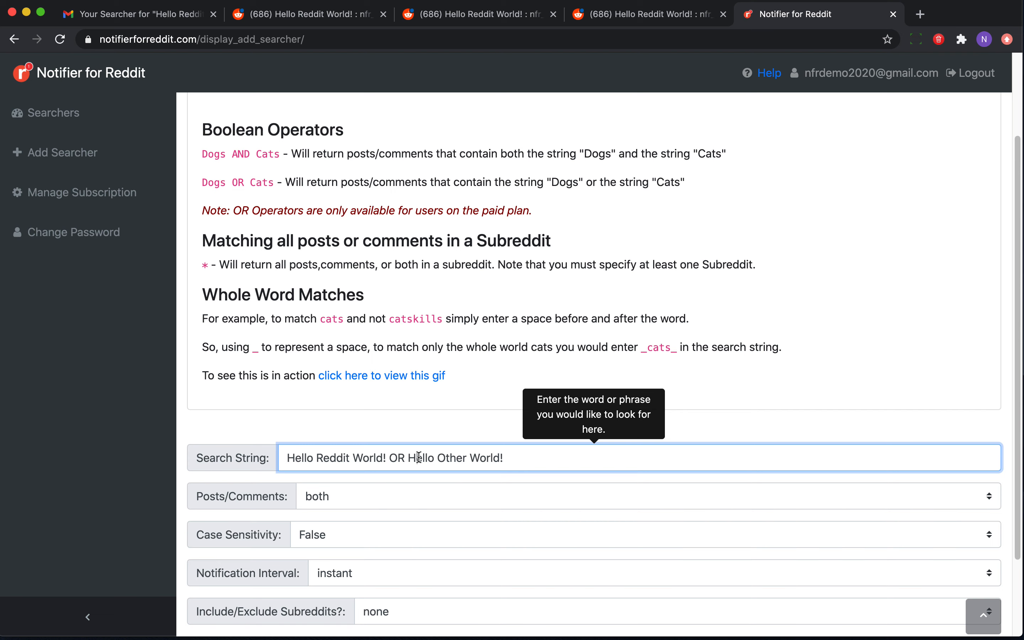
left_click(495, 457)
scroll(468, 550, "down", 2)
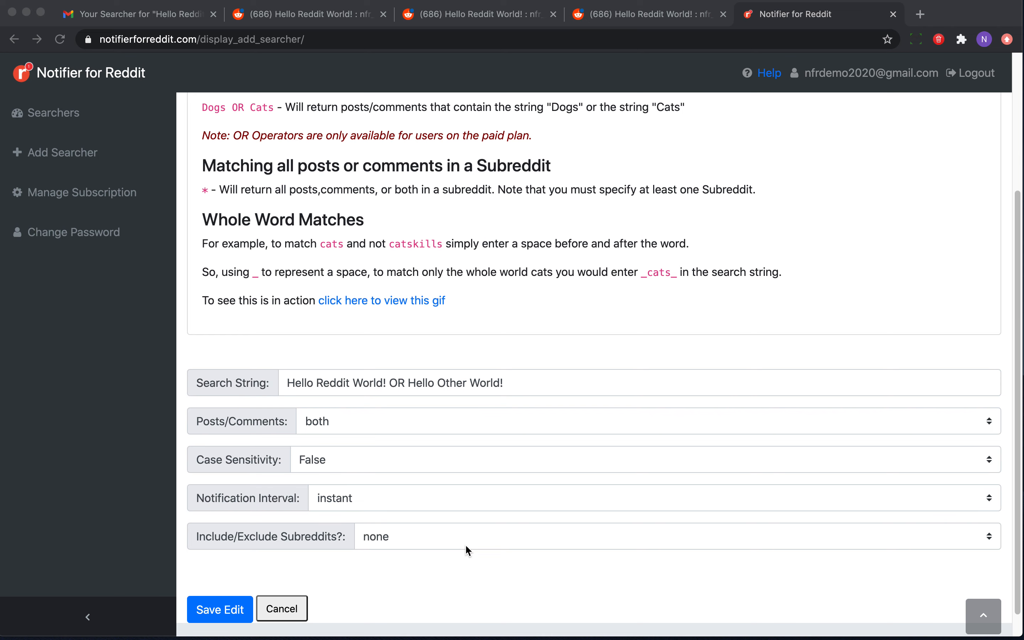
scroll(329, 394, "down", 1)
left_click(333, 373)
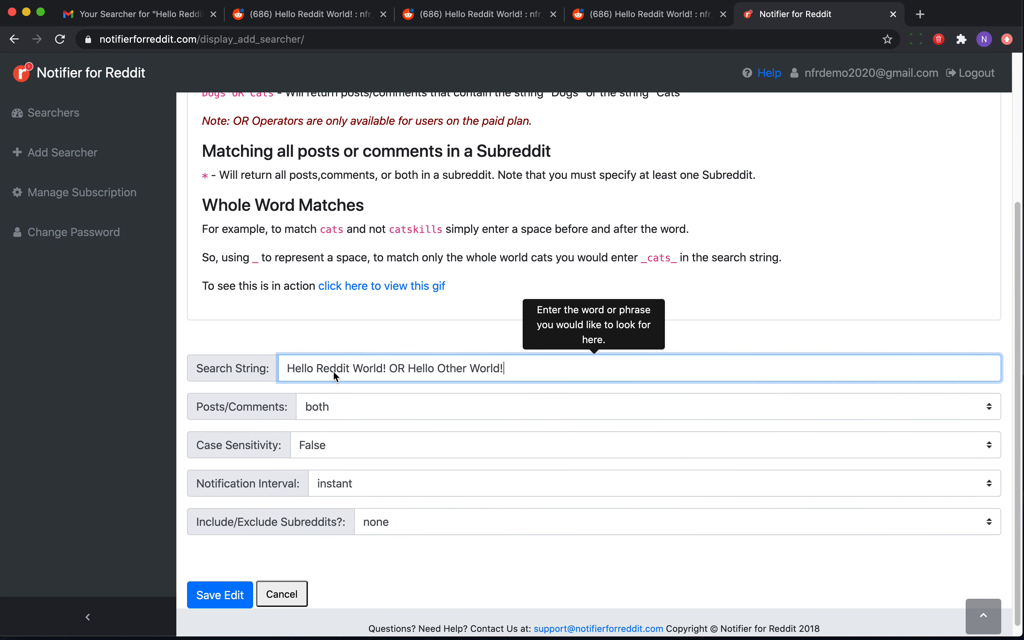
left_click(405, 369)
key("BackSpace")
key("BackSpace")
type("AND")
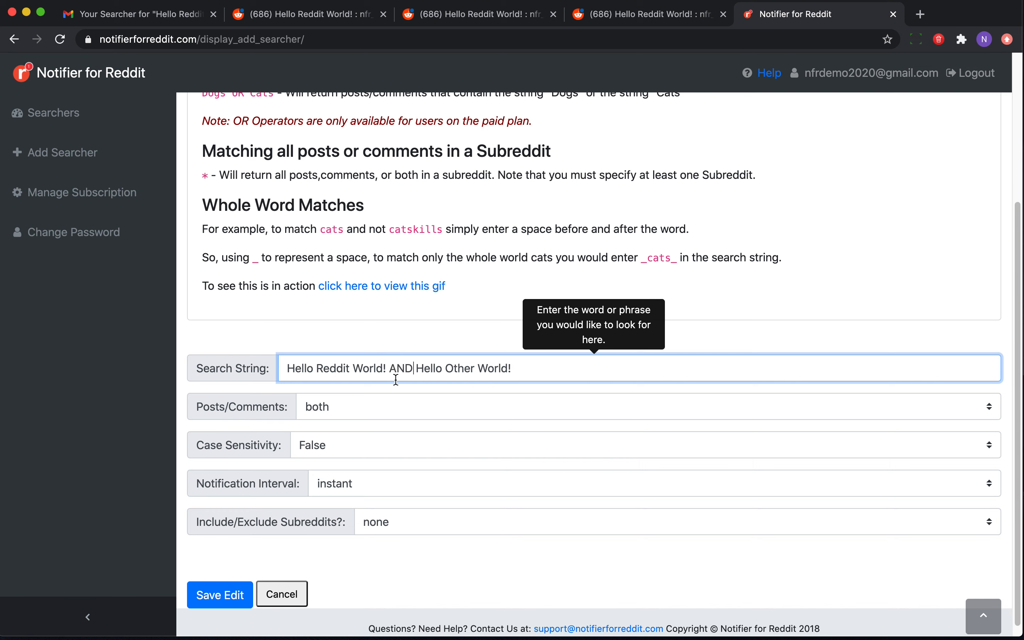
Cut the search string back to just Hello Reddit World! by removing the AND clause.
left_click(542, 364)
key("BackSpace")
key("BackSpace")
key("BackSpace")
key("BackSpace")
key("BackSpace")
key("BackSpace")
key("BackSpace")
key("BackSpace")
key("BackSpace")
key("BackSpace")
key("BackSpace")
key("BackSpace")
key("BackSpace")
key("BackSpace")
key("BackSpace")
key("BackSpace")
key("BackSpace")
key("BackSpace")
key("BackSpace")
key("BackSpace")
key("BackSpace")
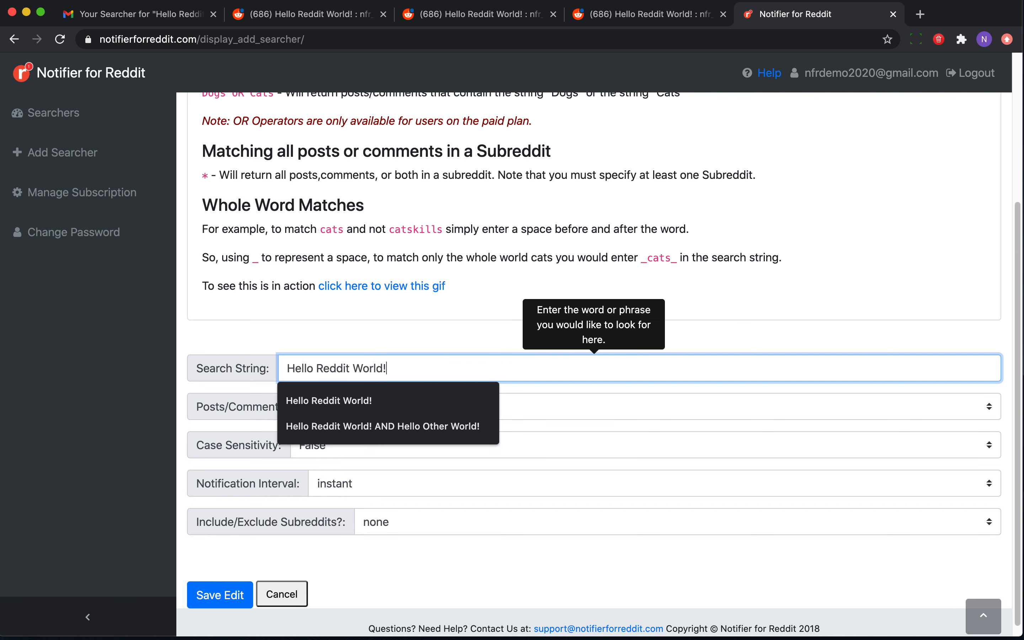
left_click(414, 319)
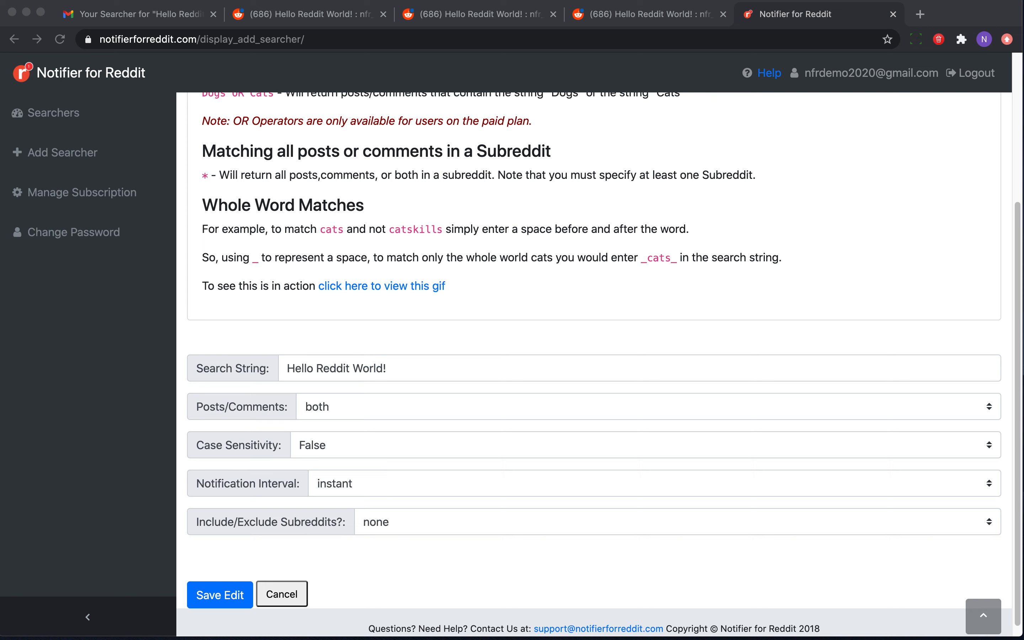
Set subreddit filtering to include, and copy the nfr_test subreddit name from the Reddit subreddit page's address.
left_click(445, 522)
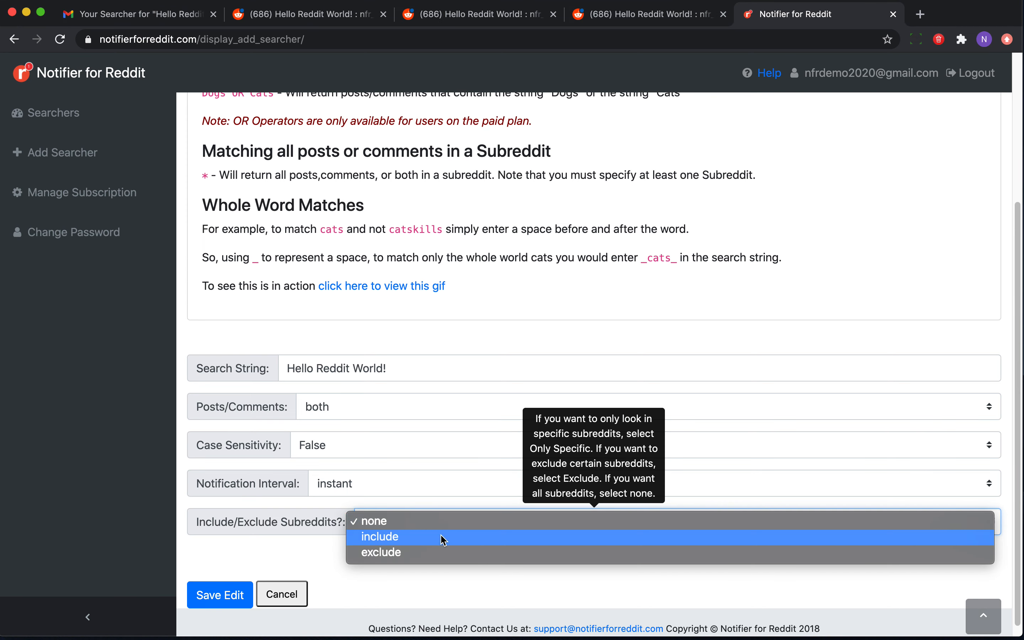
left_click(441, 536)
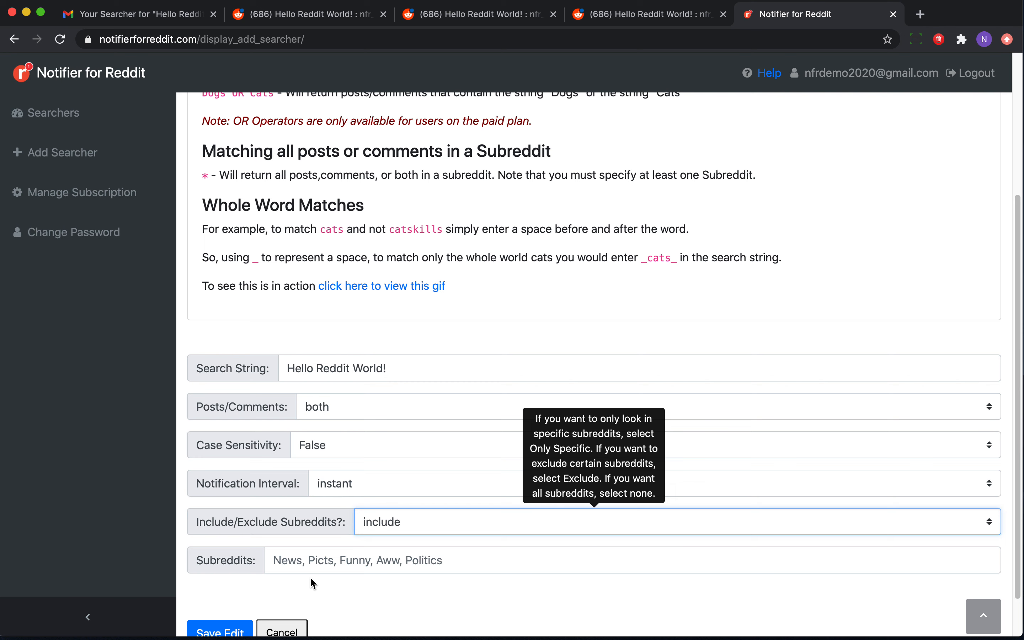
left_click(299, 18)
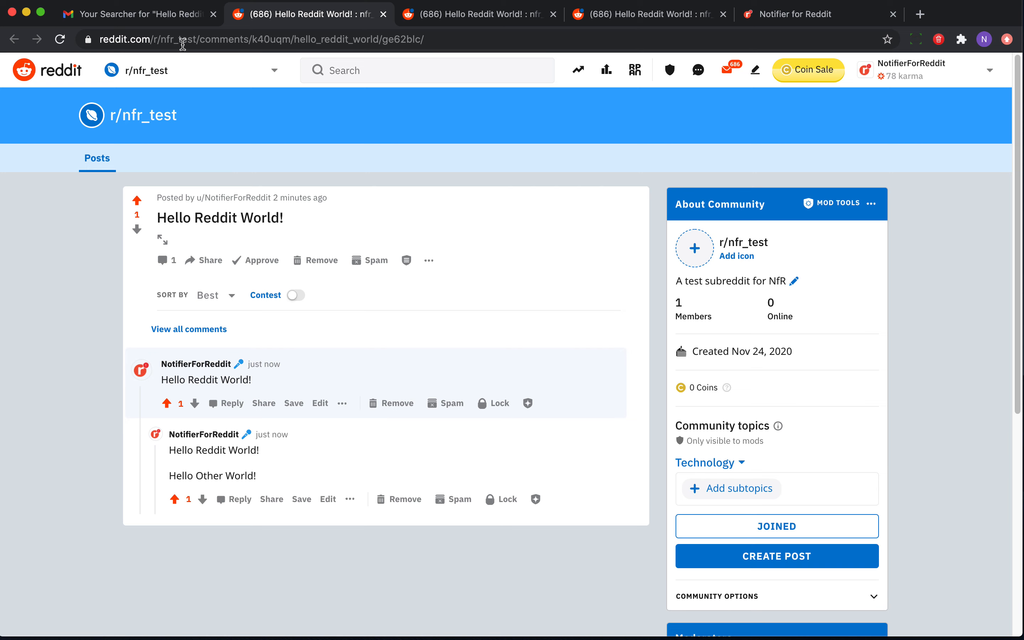
left_click(143, 115)
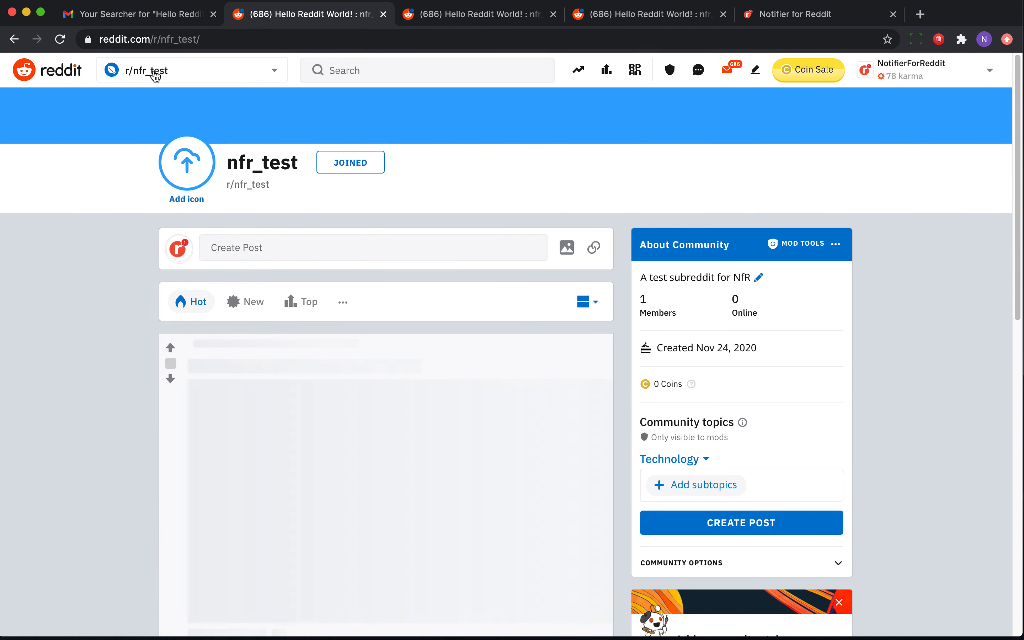
left_click(176, 39)
left_click_drag(220, 40, 266, 39)
key("super+c")
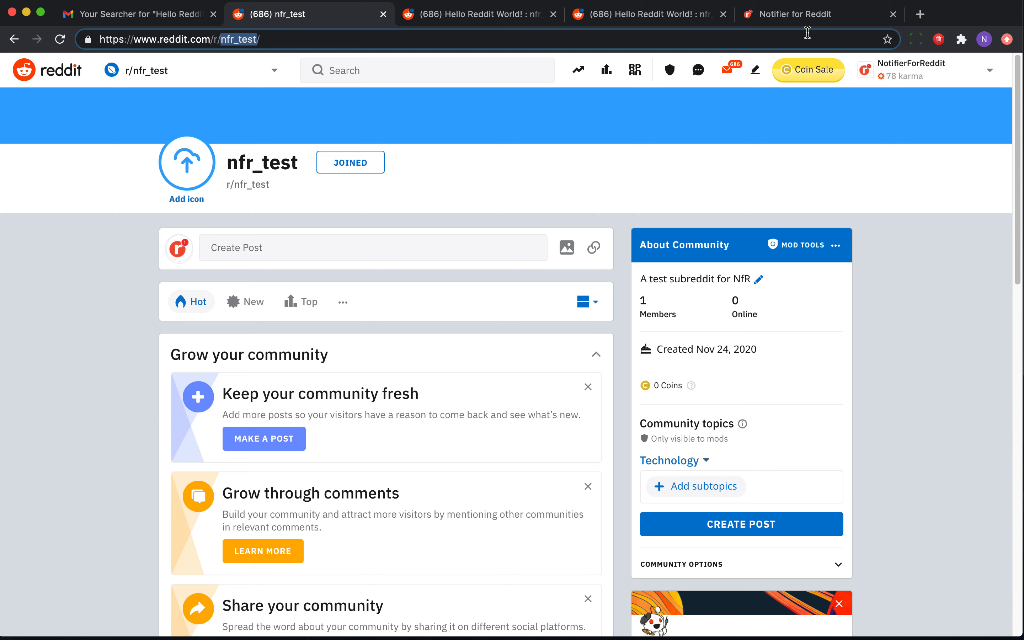
left_click(800, 15)
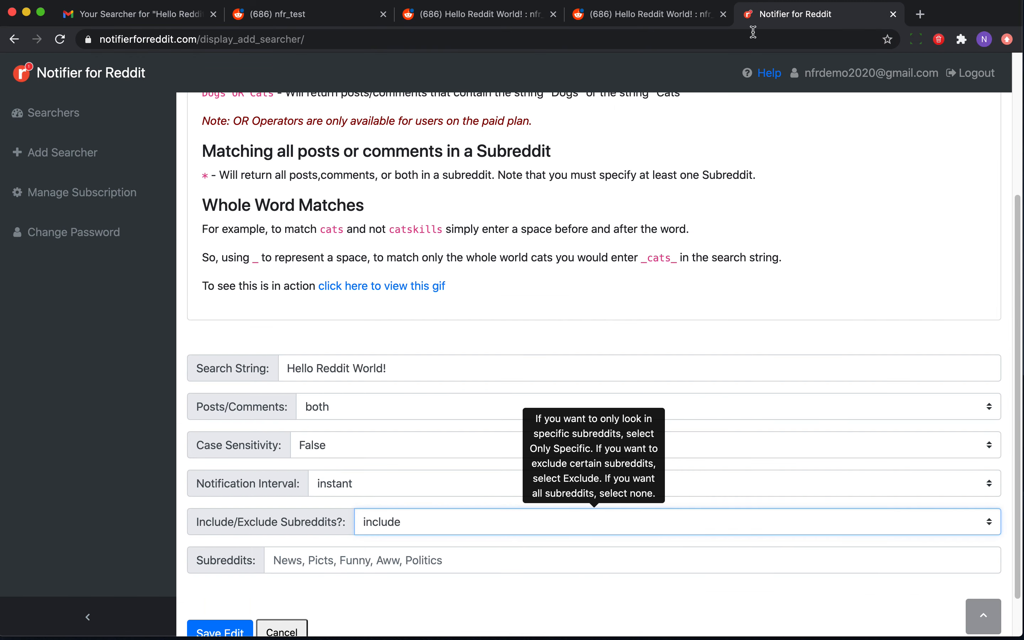
Paste nfr_test into the Subreddits field, adding a second comma-separated nfr_test entry.
left_click(312, 556)
key("super+v")
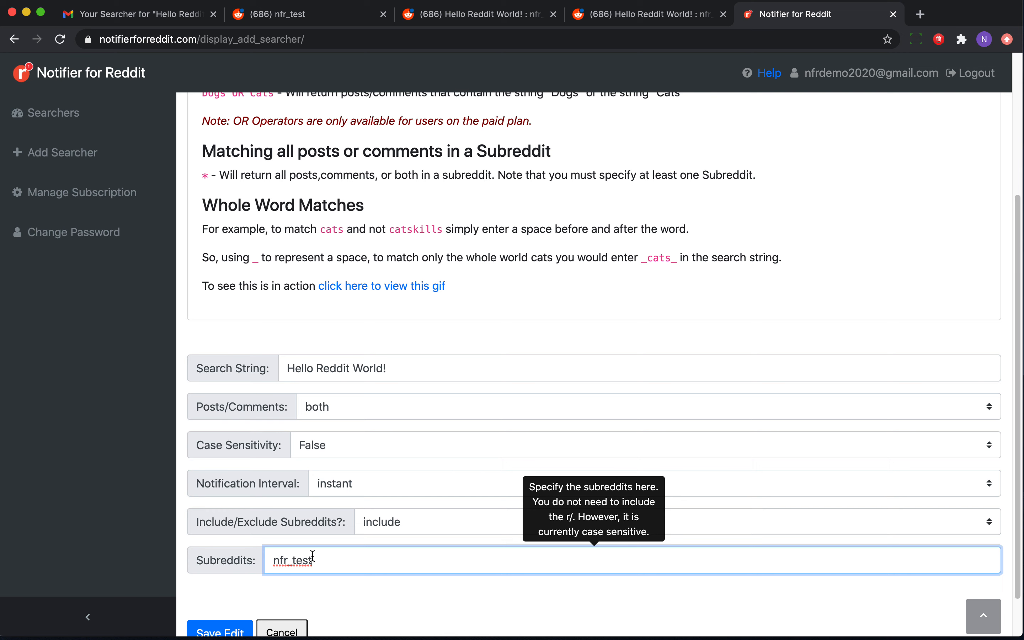
type(",")
key("BackSpace")
key("super+v")
key("Left")
key("Left")
key("Left")
key("Left")
key("Left")
key("Left")
key("Left")
key("Left")
key("Right")
key("Left")
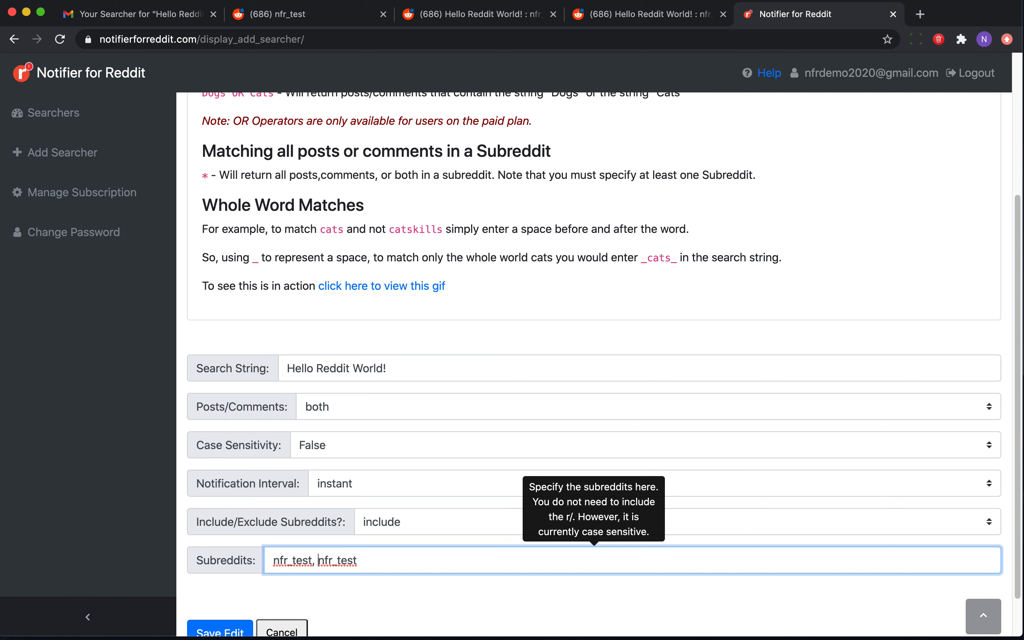
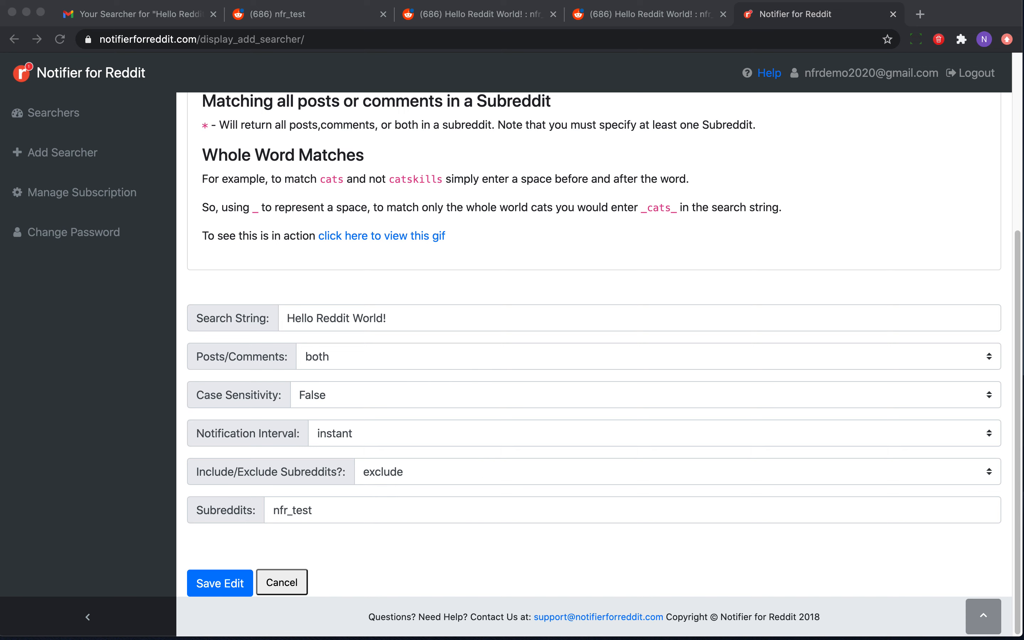
Replace the search string with the * wildcard, set subreddit filtering to include nfr_test, and save the edit.
left_click(423, 319)
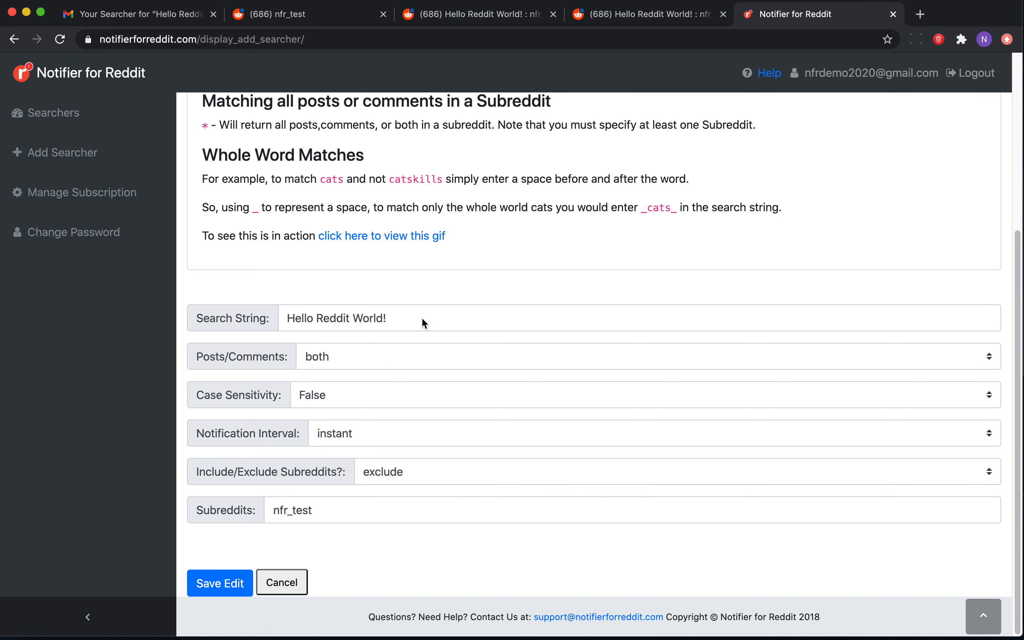
left_click(423, 320)
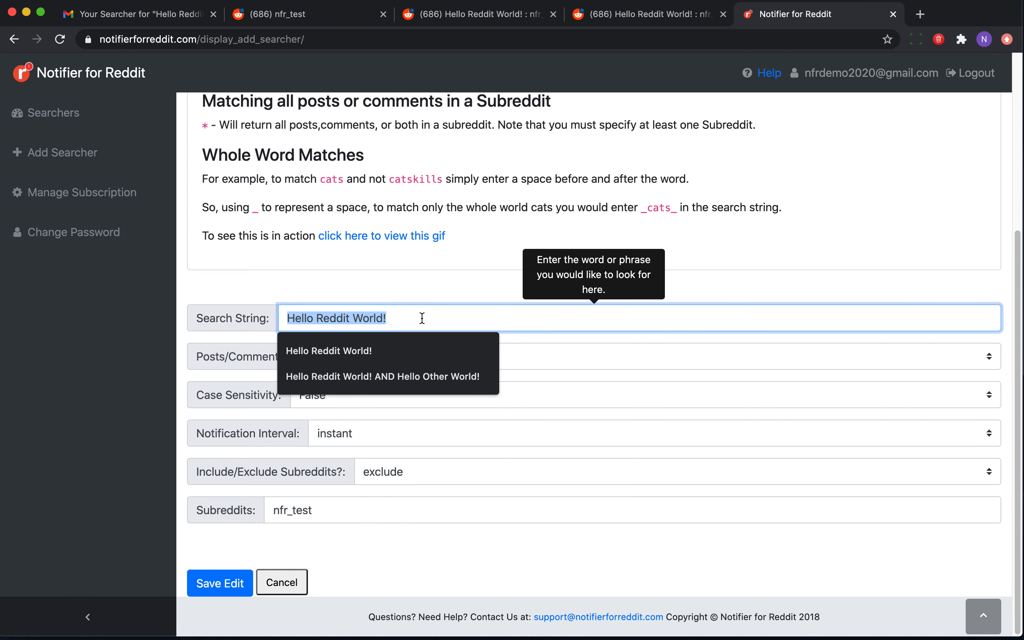
key("BackSpace")
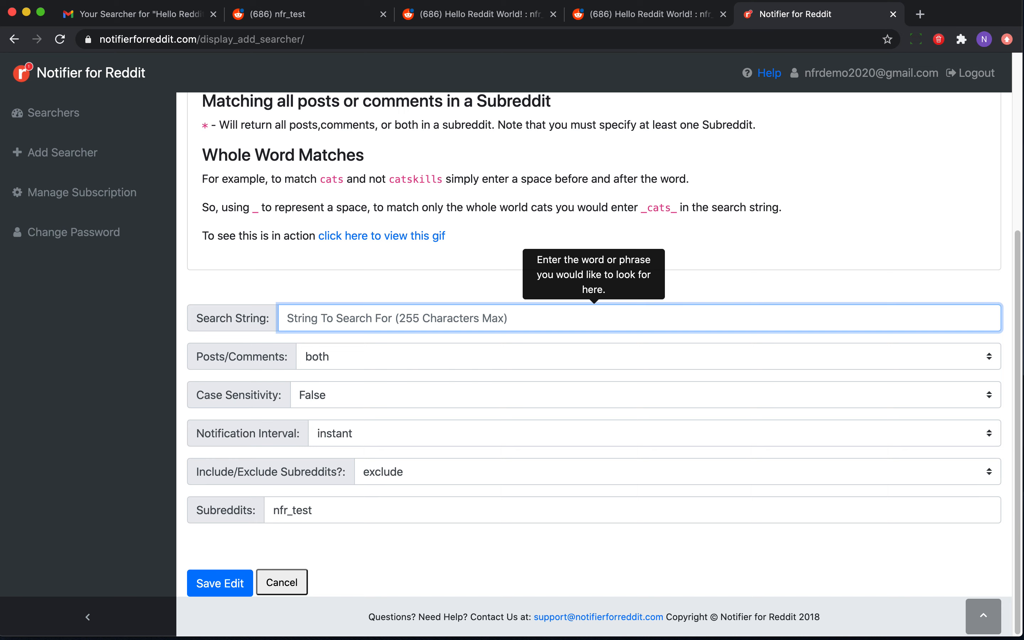
type("*")
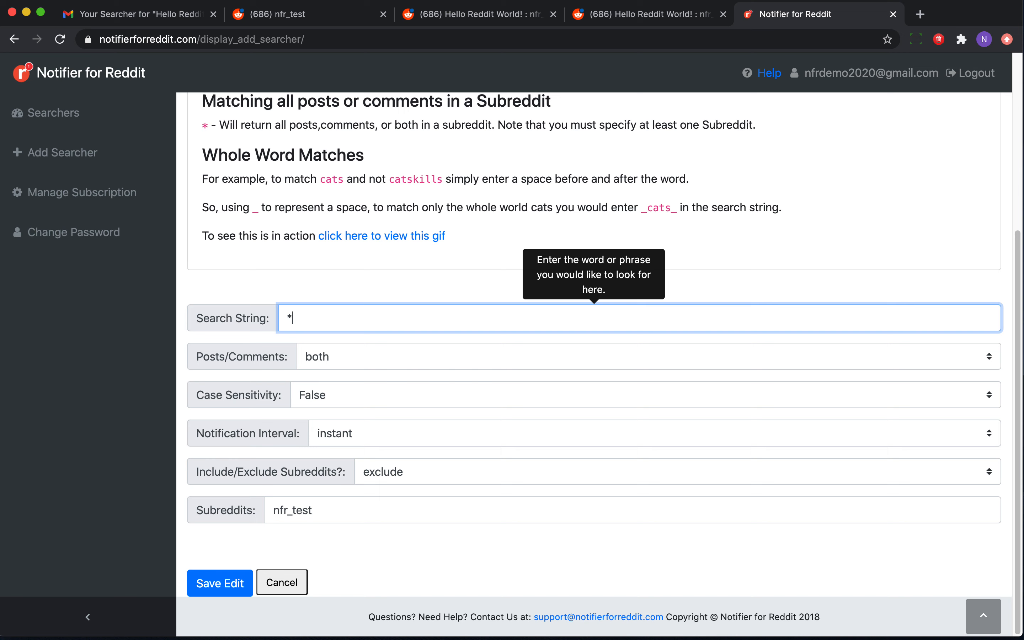
left_click(368, 290)
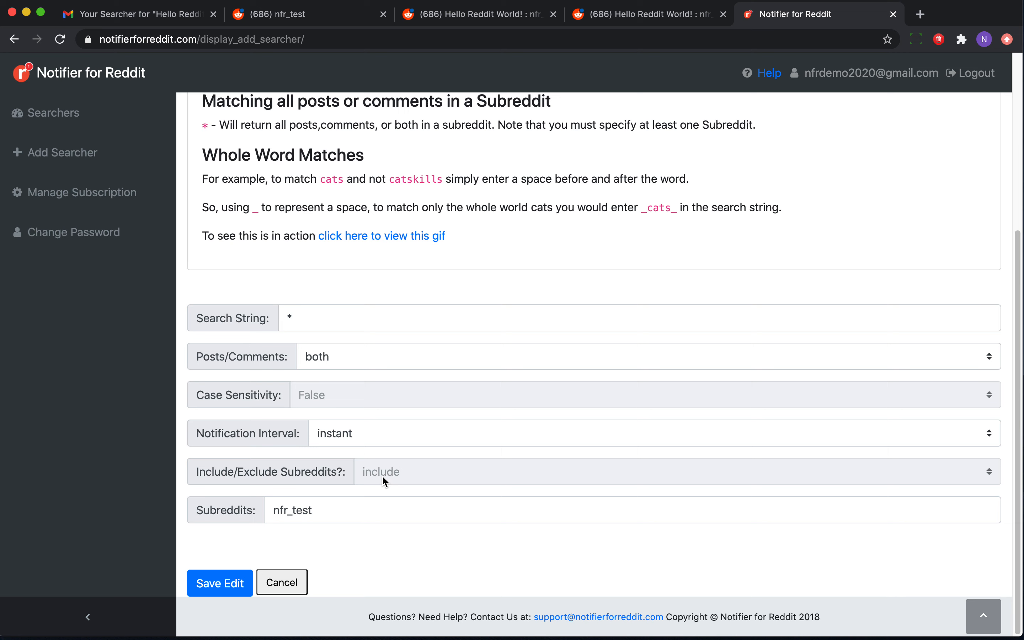
left_click(346, 511)
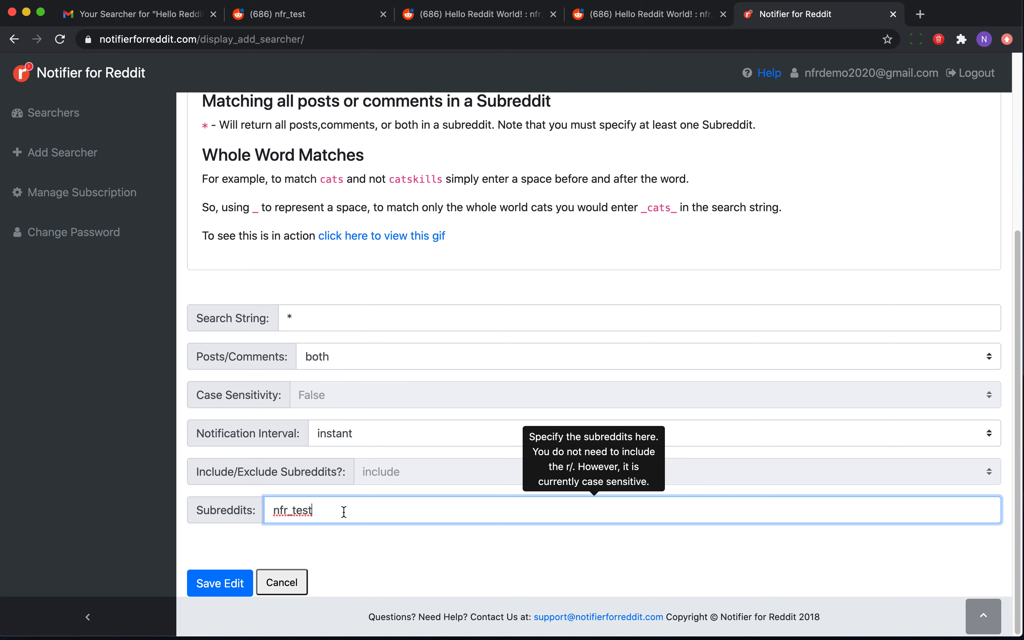
left_click(218, 583)
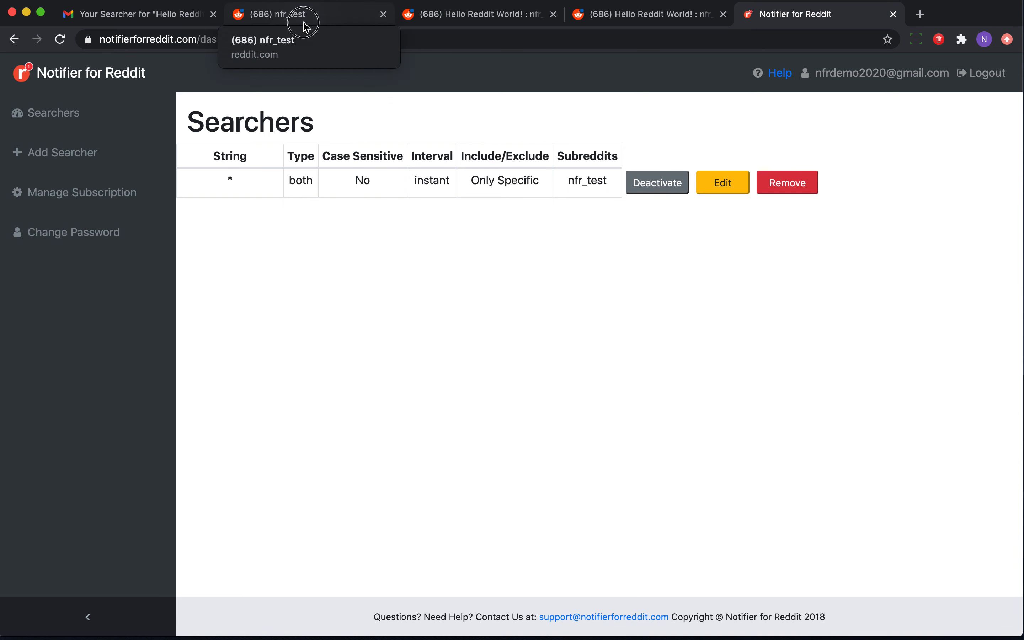
Post the comment gkragljealkgjrlaejglrerjal on the Hello Reddit World! post in r/nfr_test.
left_click(304, 23)
scroll(178, 336, "down", 8)
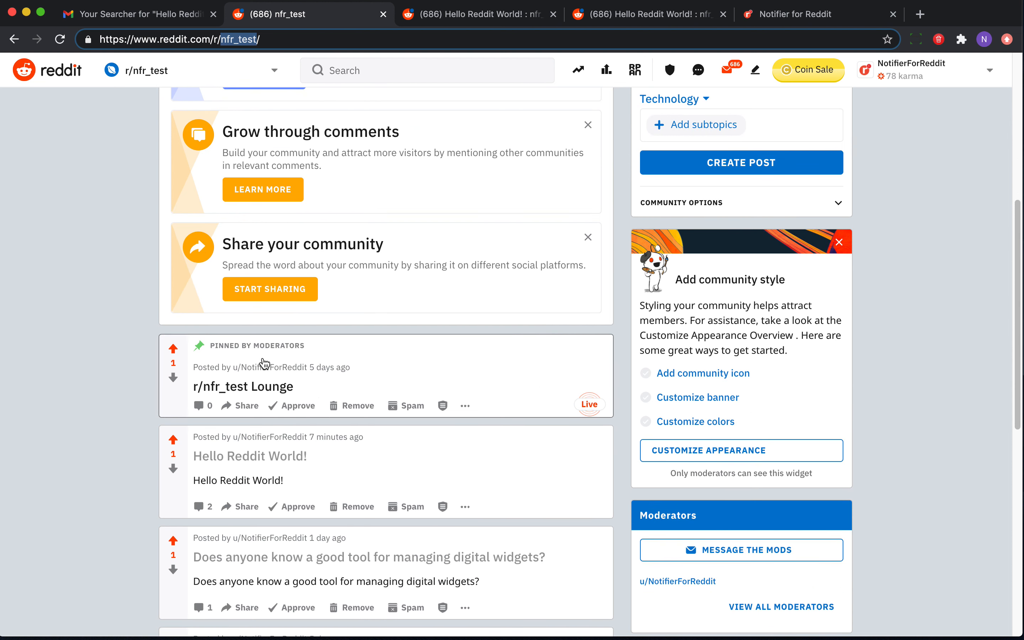
left_click(249, 461)
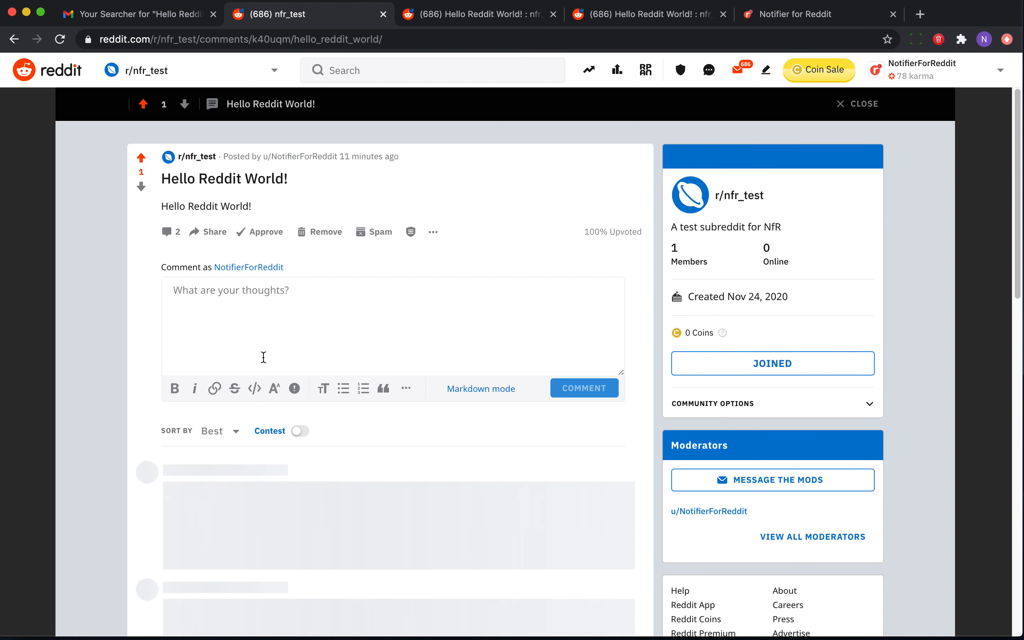
left_click(276, 324)
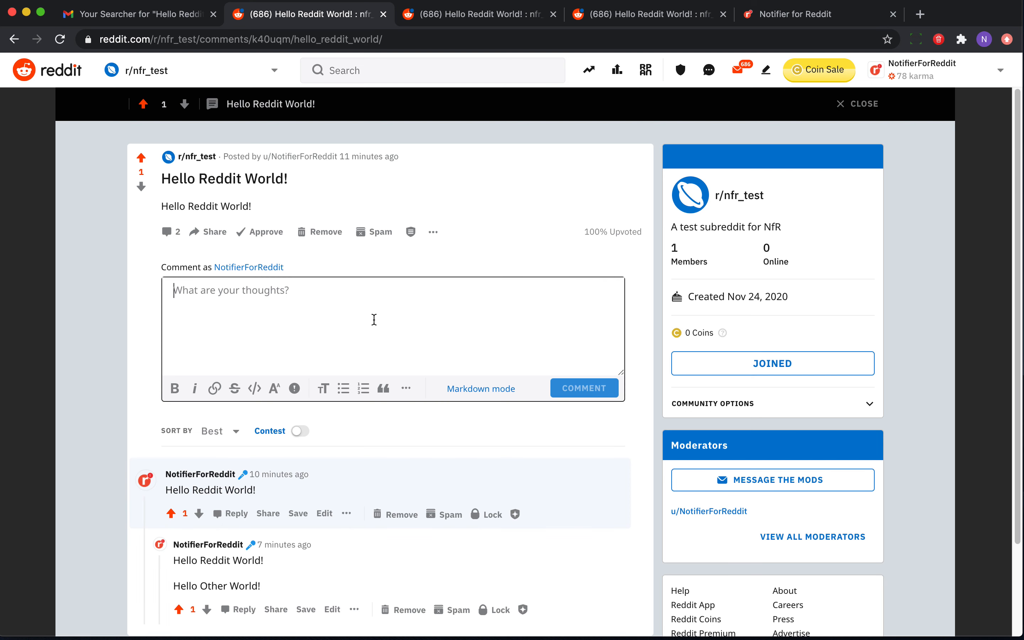
type("gkragljealkgjrlaejglrerjal")
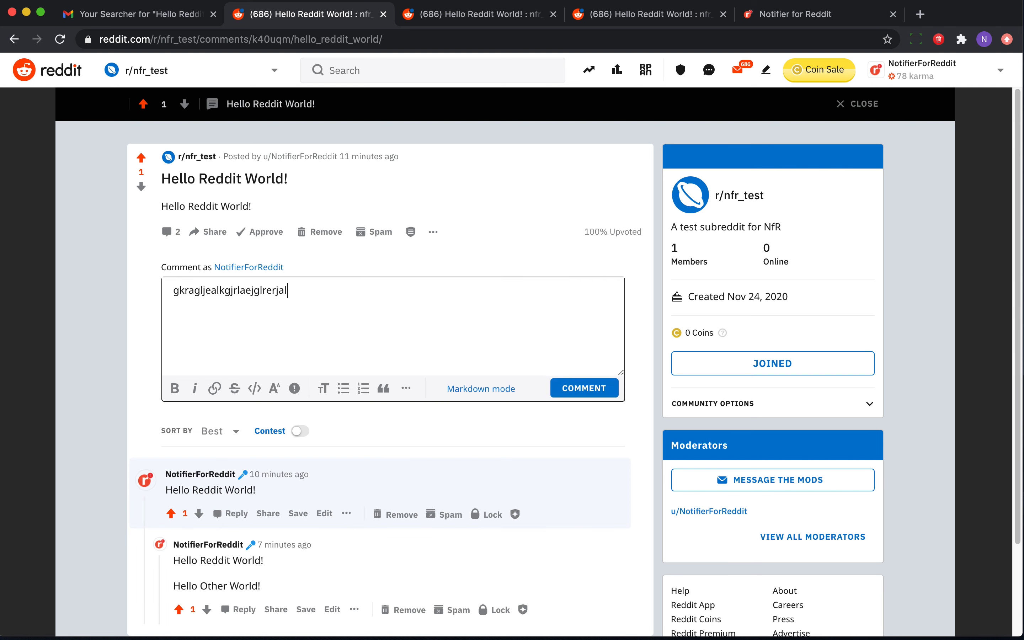
left_click(603, 391)
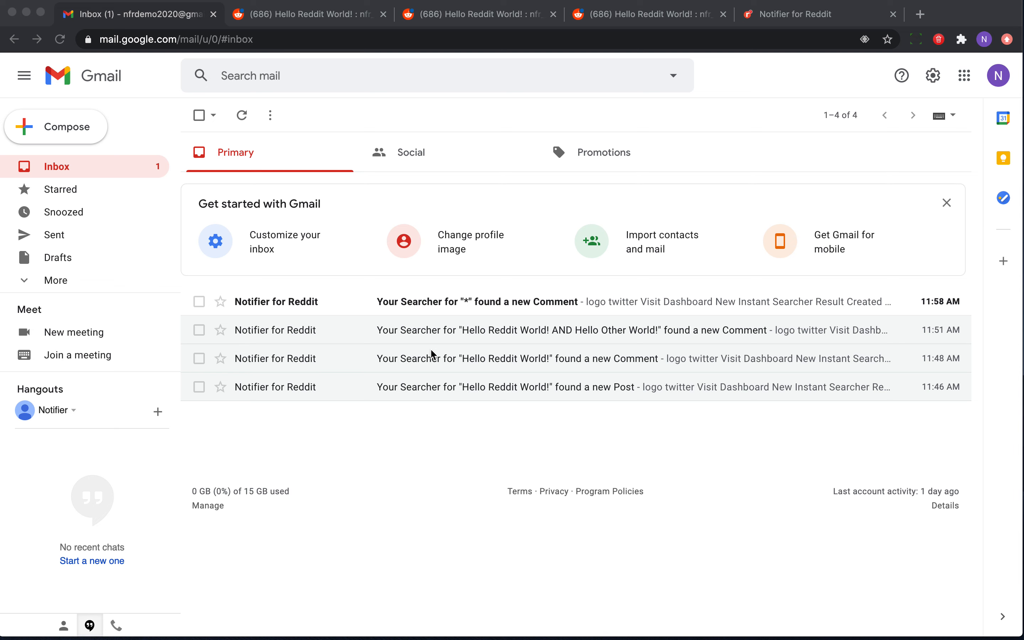
Open the new alert email for the * searcher in the inbox.
left_click(436, 304)
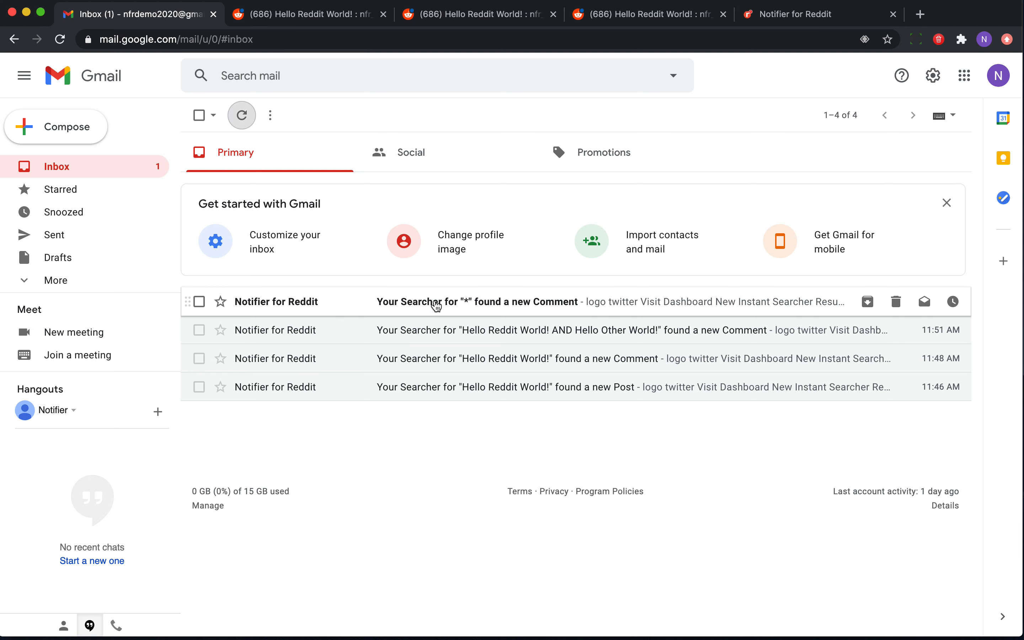
scroll(381, 380, "down", 5)
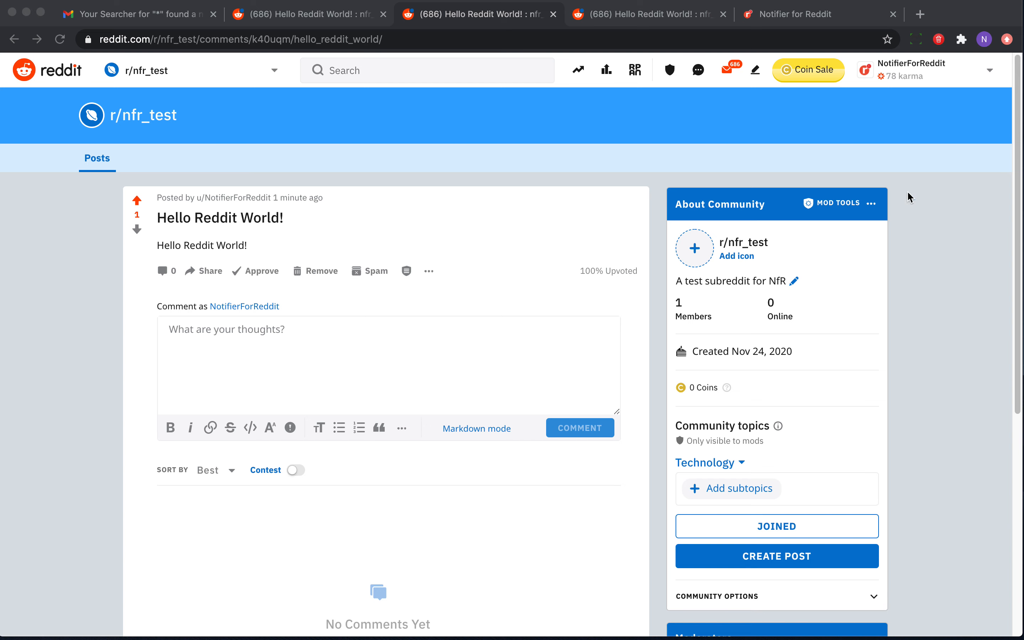
Reopen the searcher for editing and change its search string to Notion.
left_click(801, 20)
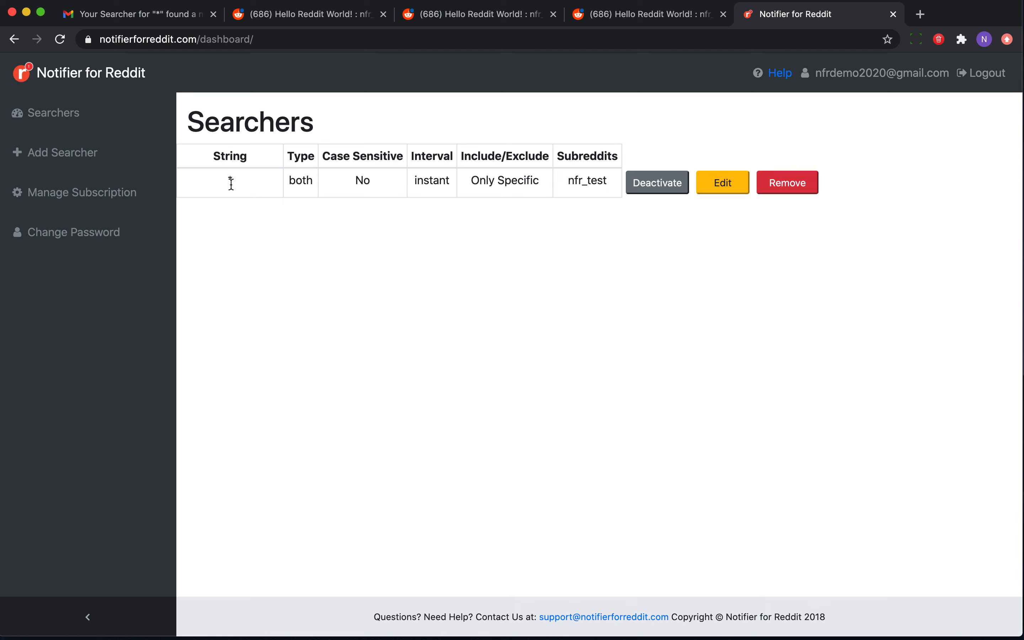
left_click(727, 183)
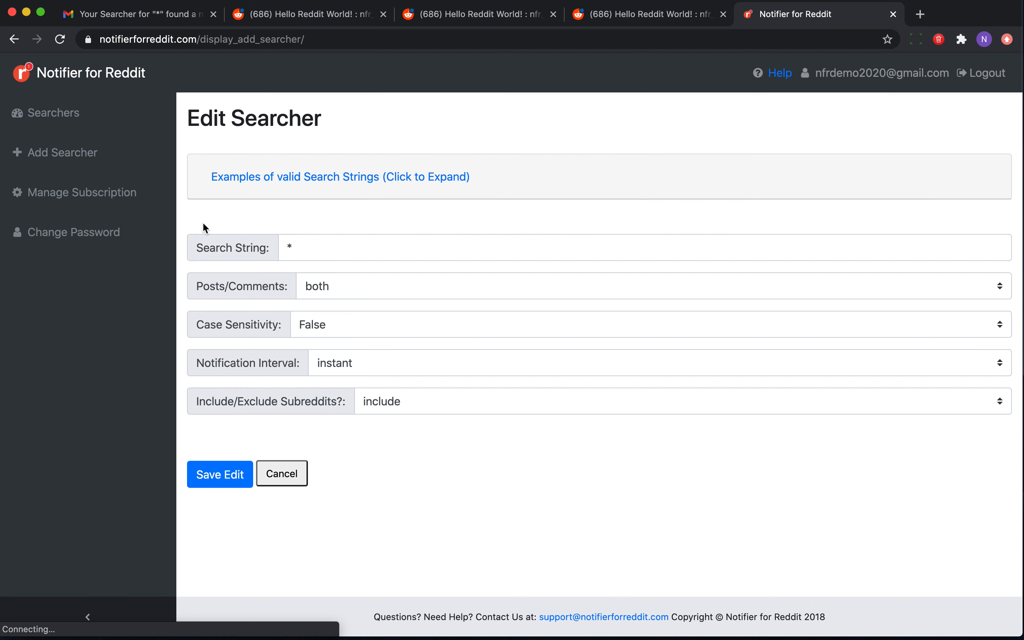
left_click(314, 245)
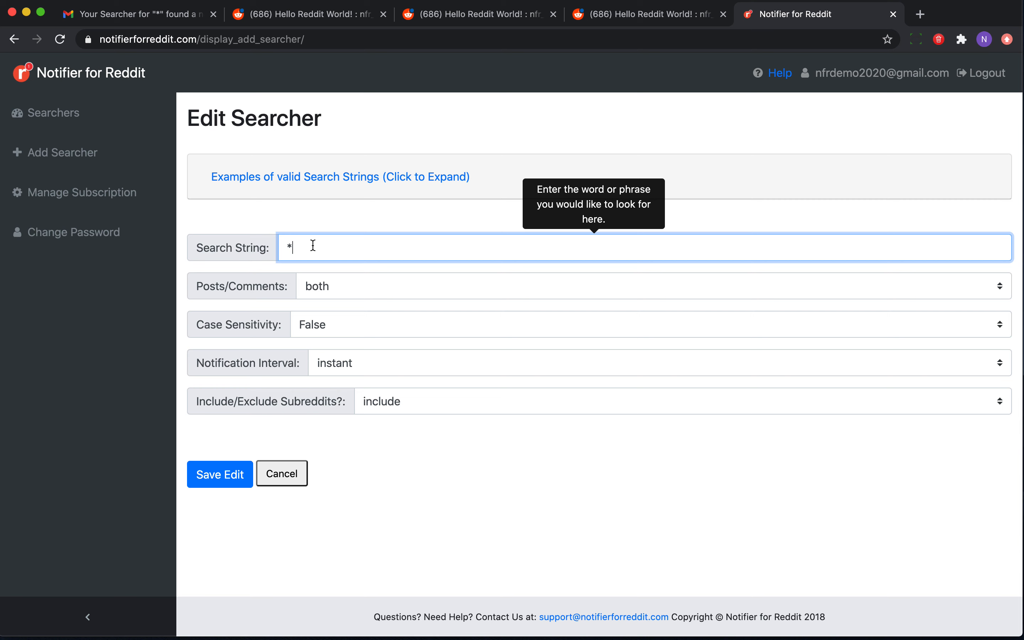
left_click(566, 638)
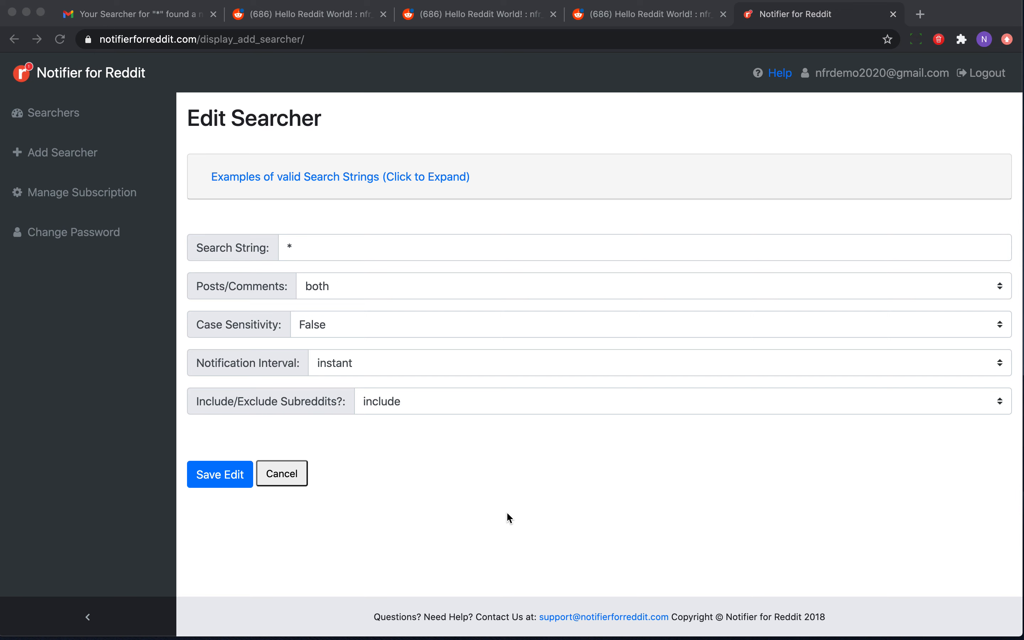
left_click(294, 249)
key("BackSpace")
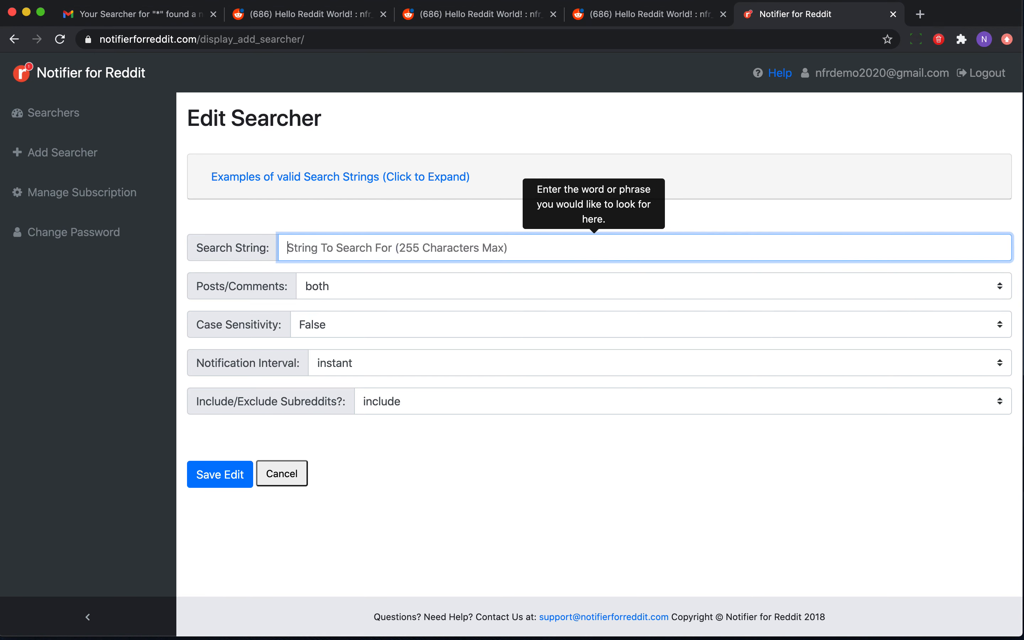
type("Notion")
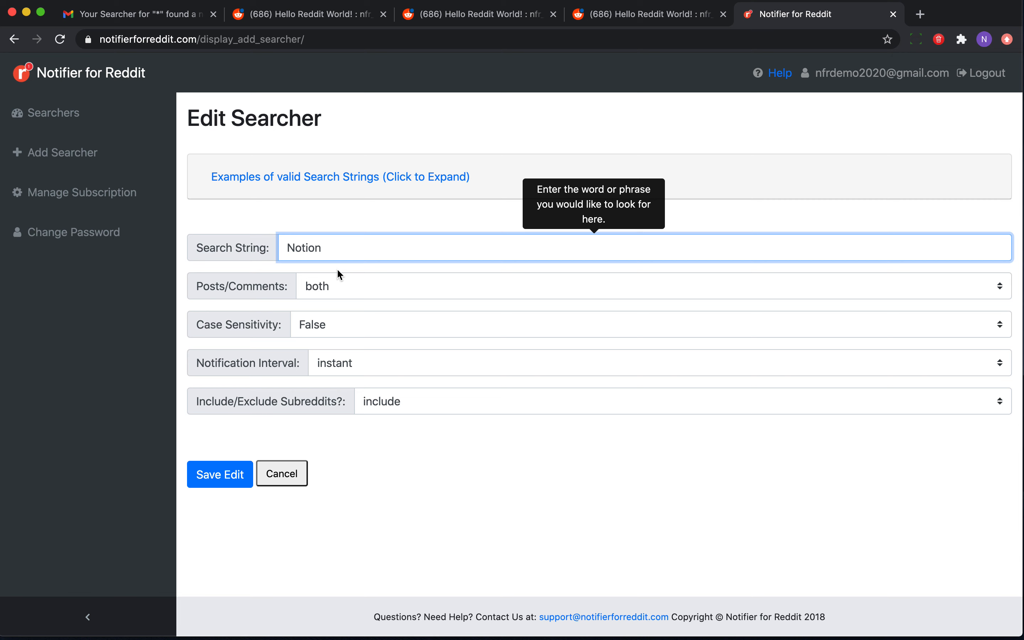
Keep both posts and comments and case-insensitive matching, set subreddit filtering to none, and save the edit.
left_click(321, 287)
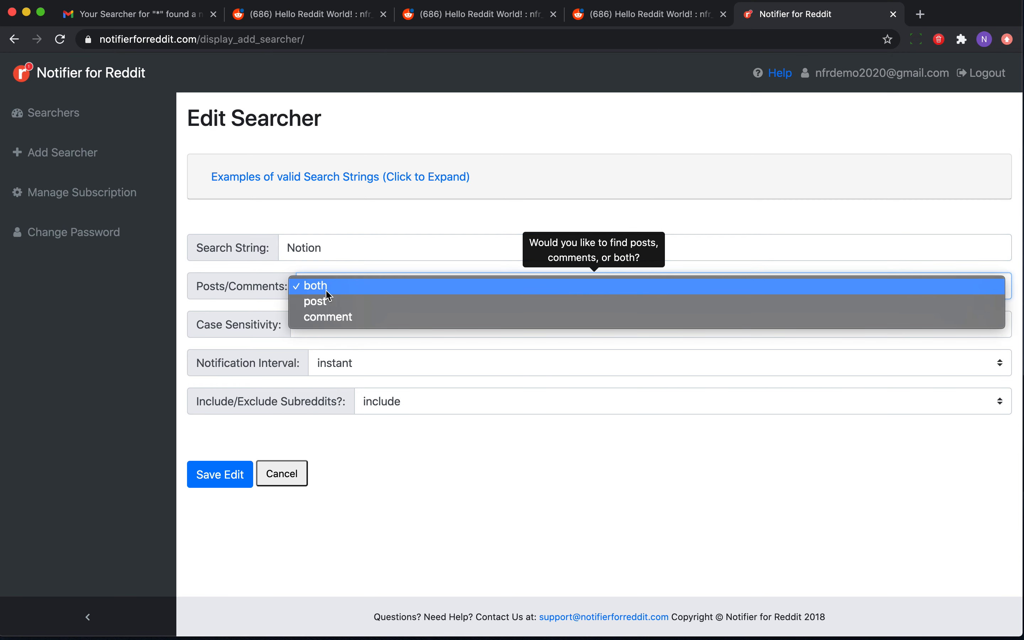
left_click(327, 291)
left_click(327, 318)
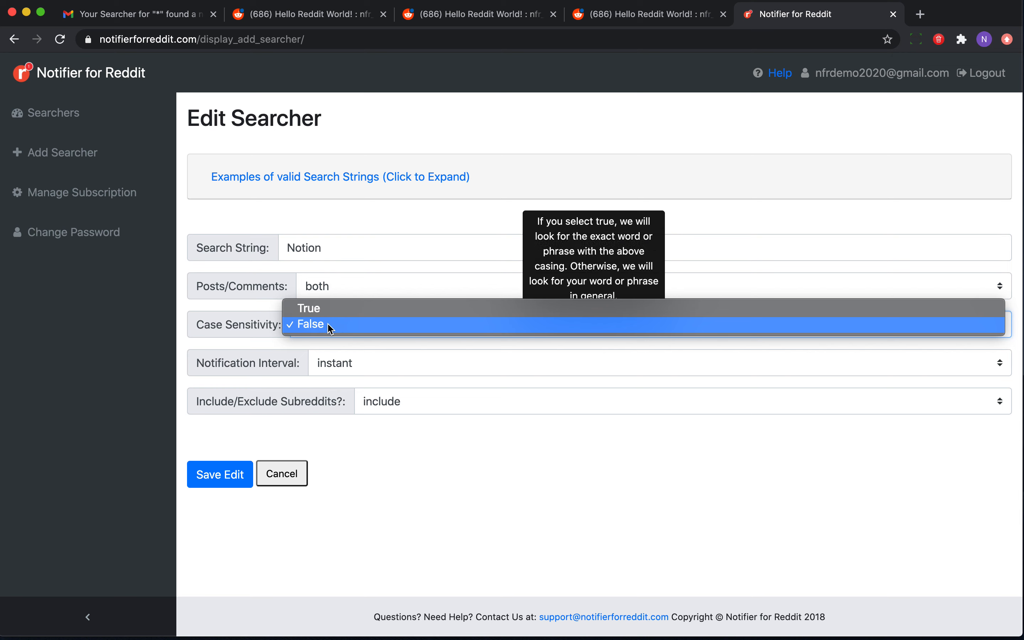
left_click(330, 325)
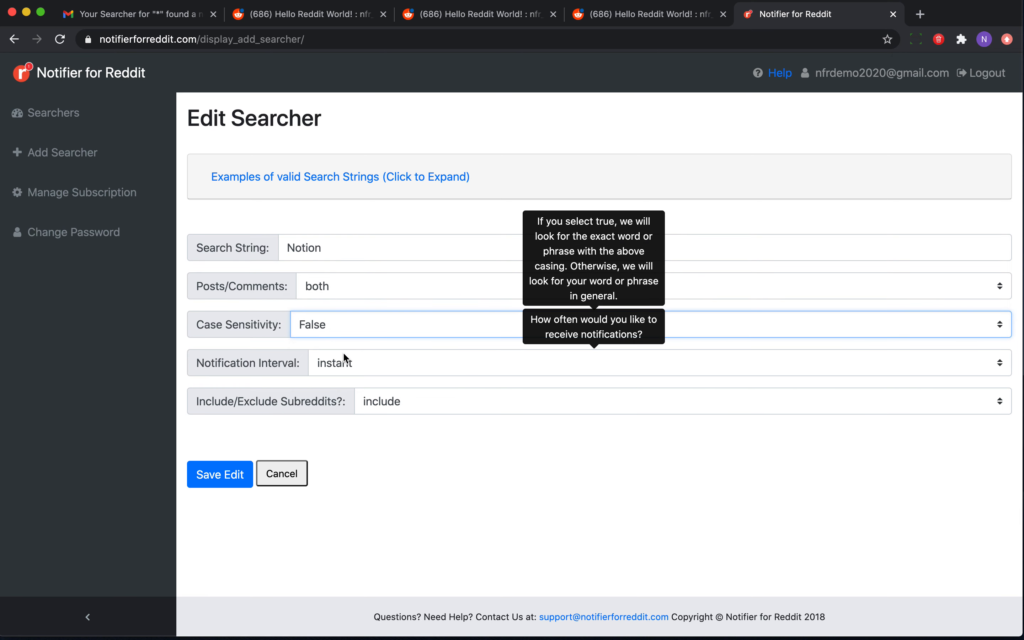
left_click(418, 390)
left_click(414, 389)
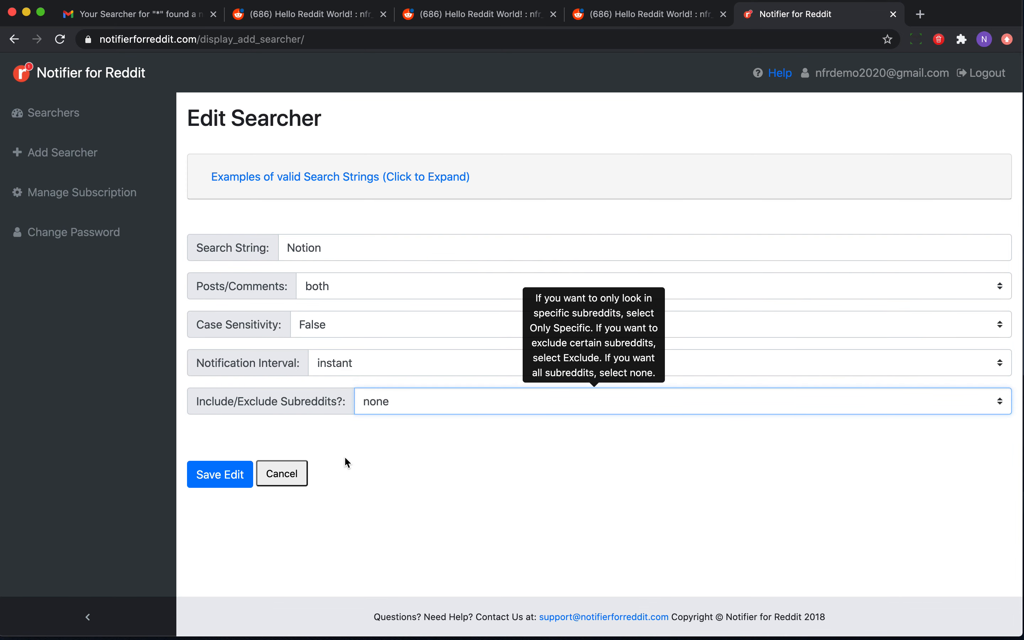
left_click(218, 480)
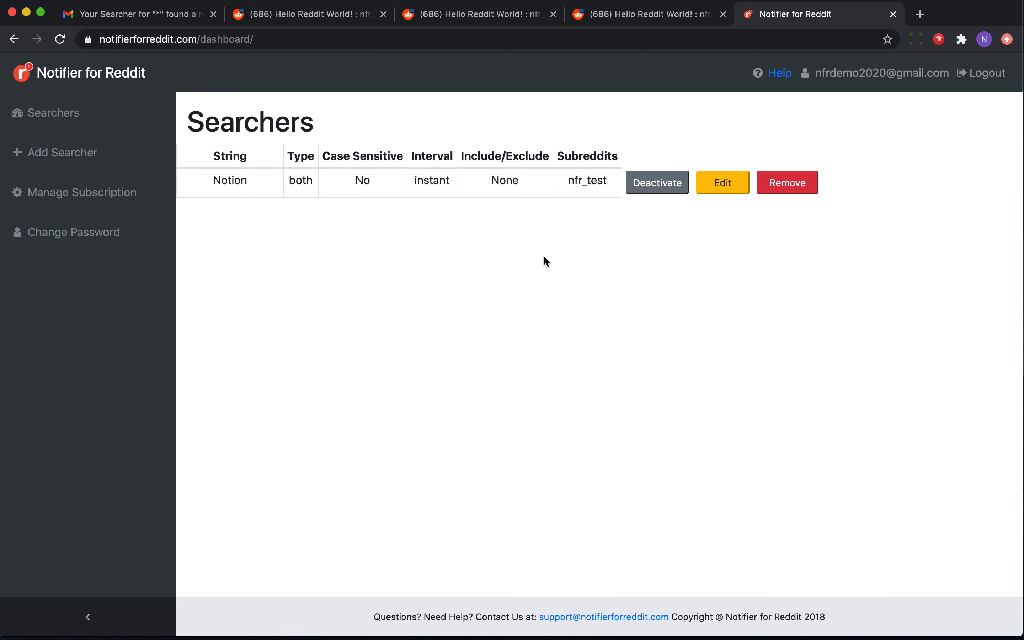
Reopen the Notion searcher for editing and set case sensitivity to True.
left_click(719, 189)
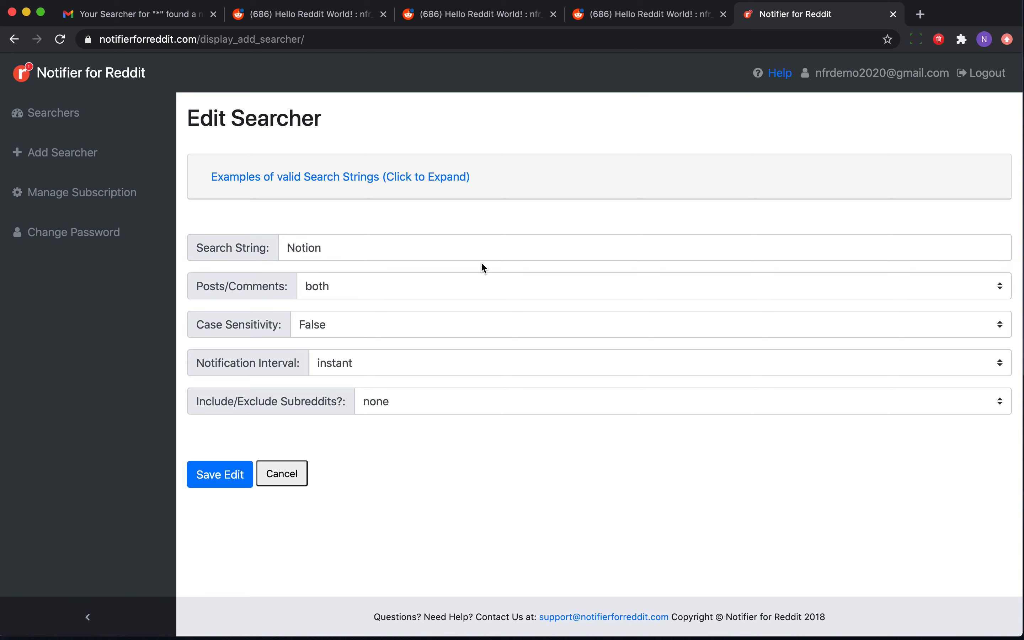
left_click(293, 249)
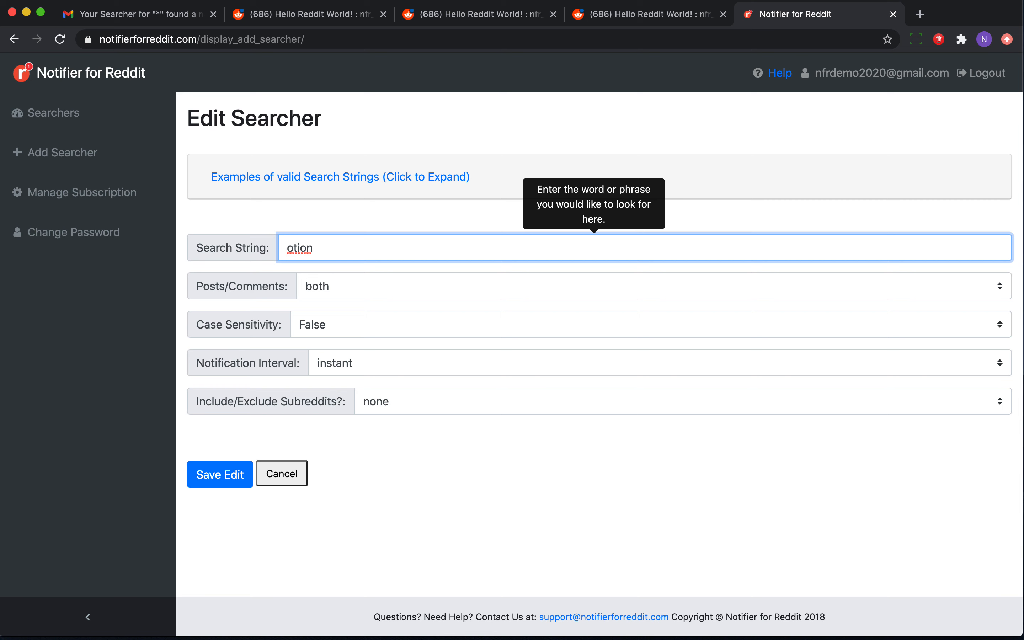
type("n")
key("BackSpace")
type("N")
left_click(289, 249)
left_click_drag(296, 249, 286, 247)
left_click(321, 323)
left_click(321, 309)
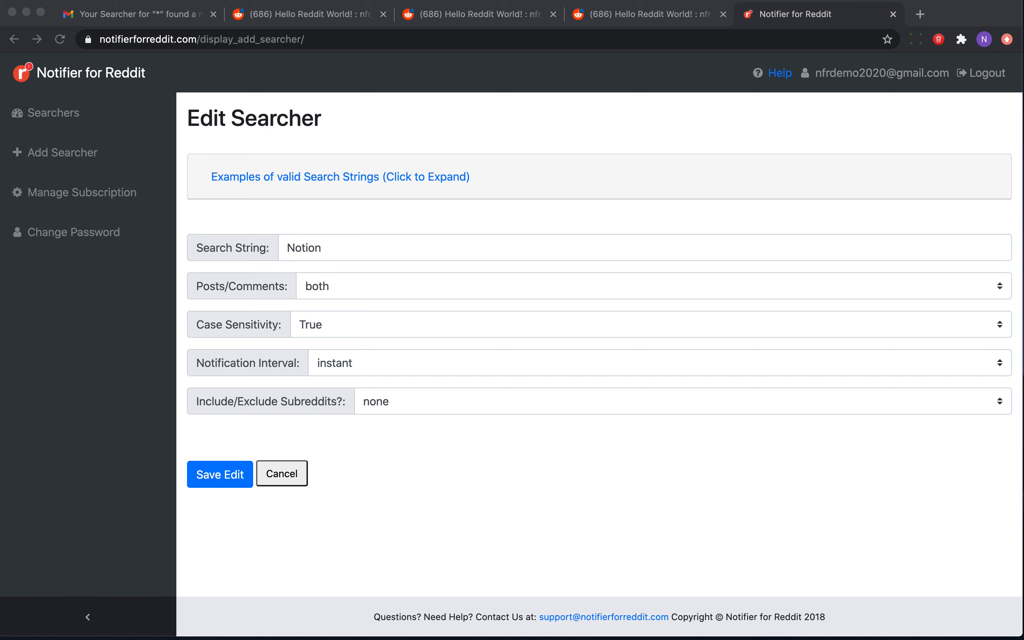
Append AND to the Notion search string, trying notes, app and tool as second terms and removing each.
left_click(365, 249)
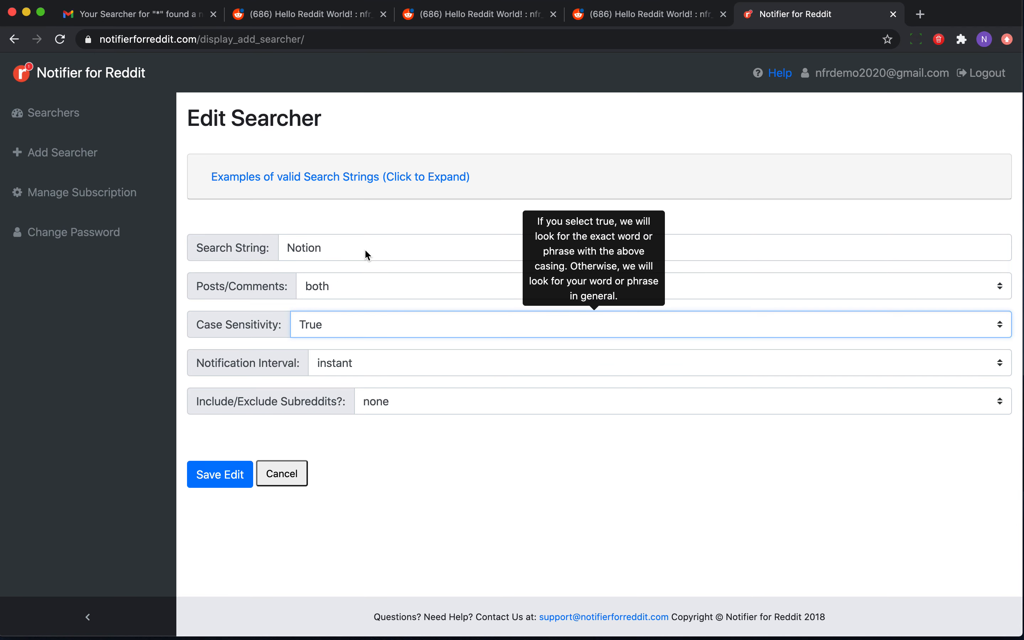
left_click(350, 248)
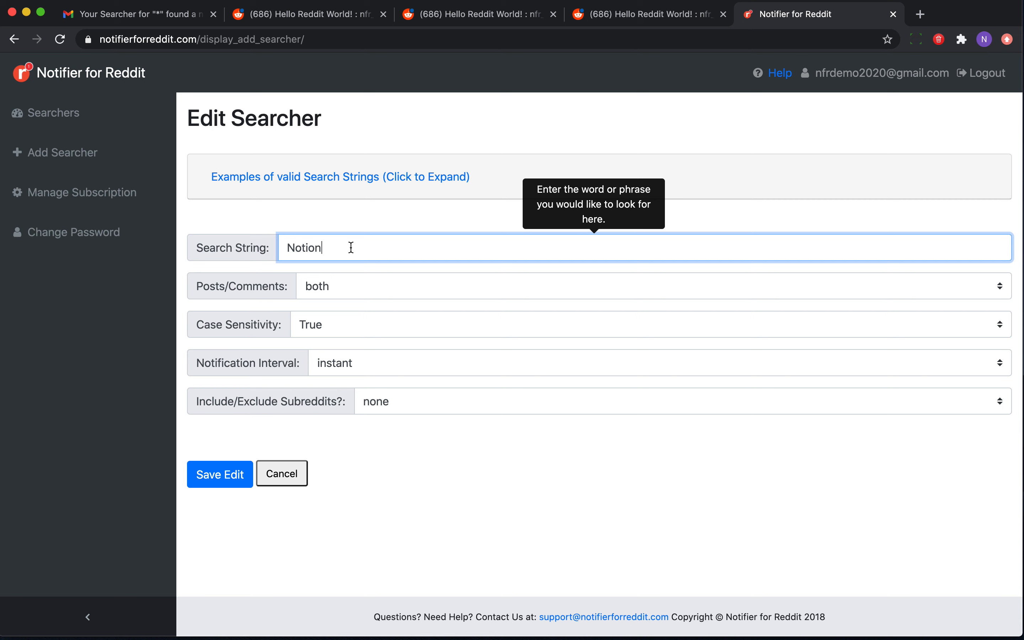
type("AND notes")
key("BackSpace")
key("BackSpace")
key("BackSpace")
key("BackSpace")
key("BackSpace")
type("app")
key("BackSpace")
key("BackSpace")
key("BackSpace")
type("tool")
key("BackSpace")
key("BackSpace")
key("BackSpace")
key("BackSpace")
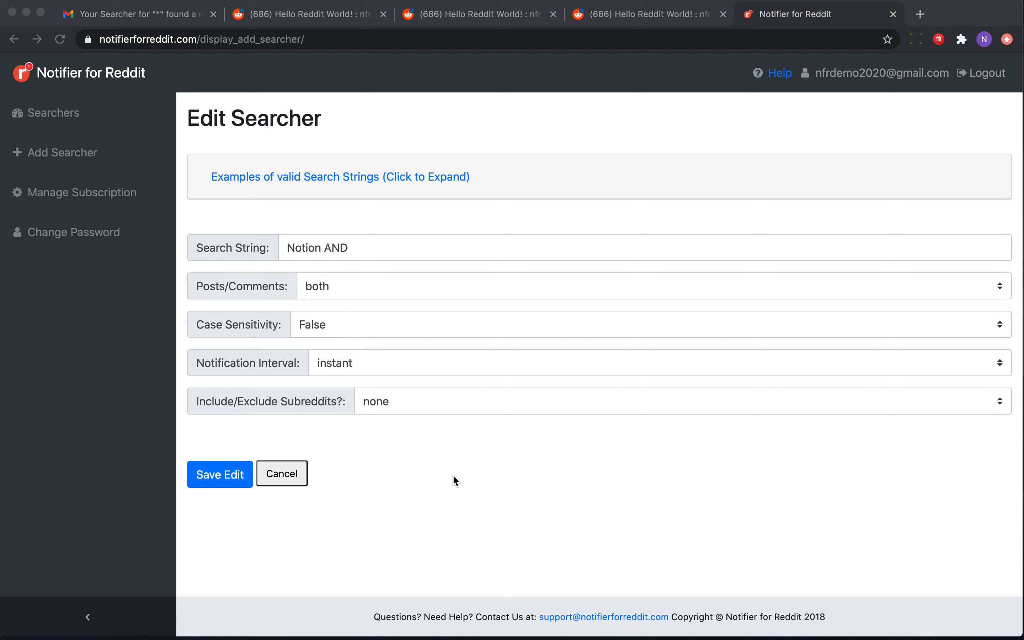
Switch back to the Hello Reddit World! post on Reddit.
left_click(322, 17)
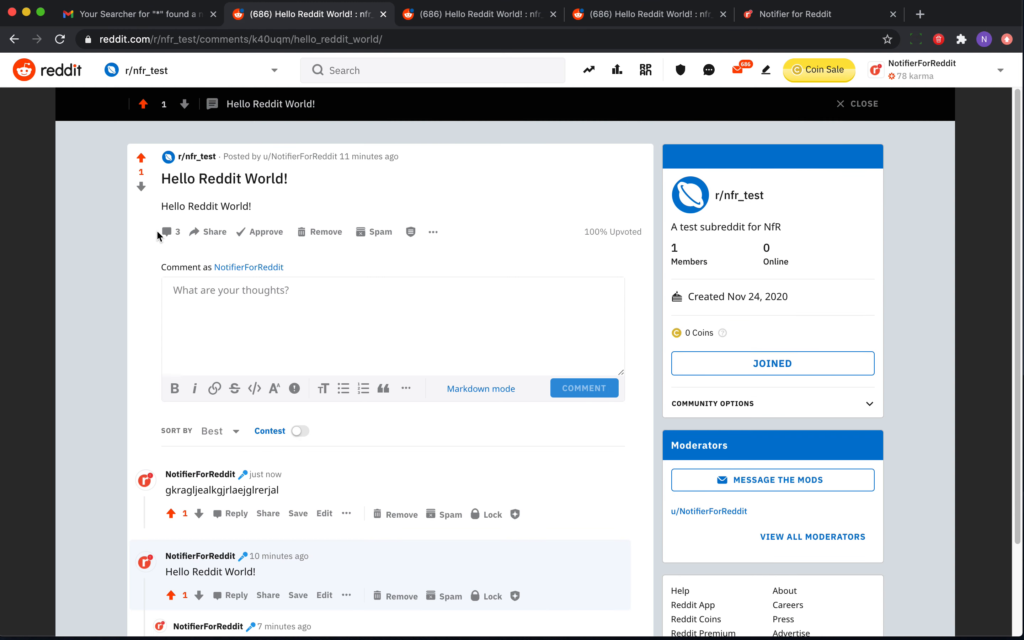